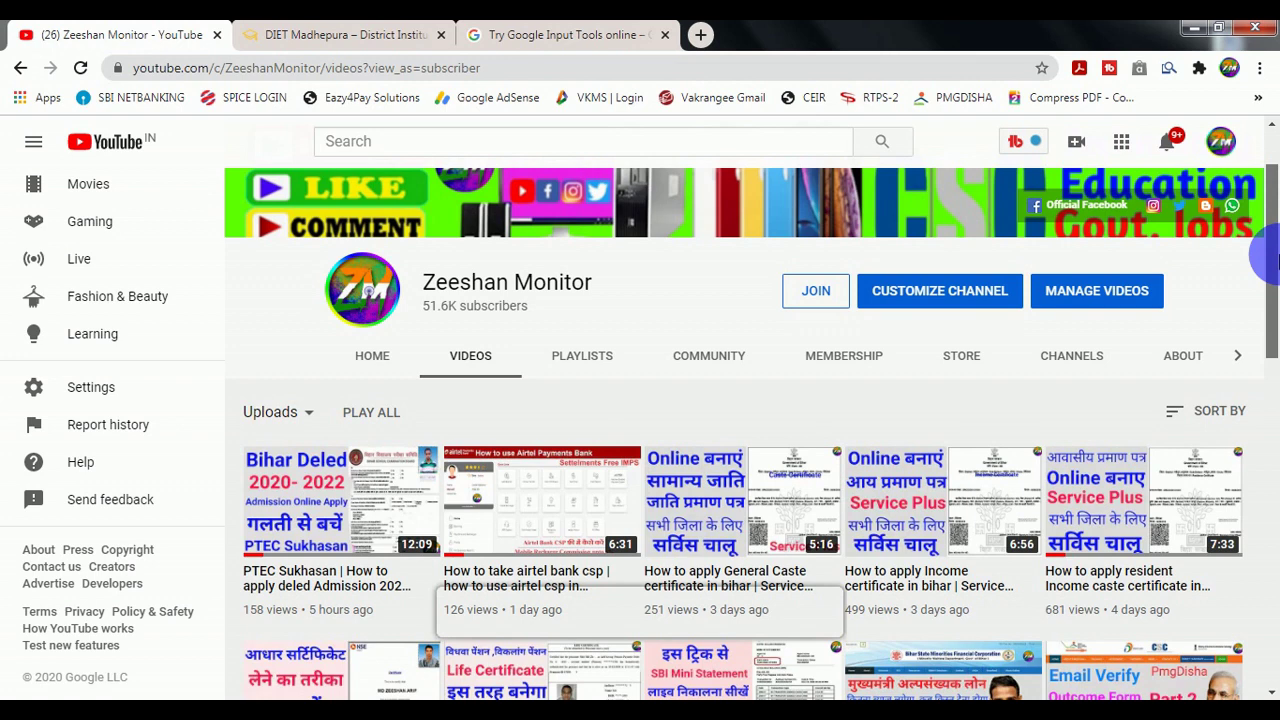
Switch from YouTube to the DIET Madhepura website tab.
left_click(355, 38)
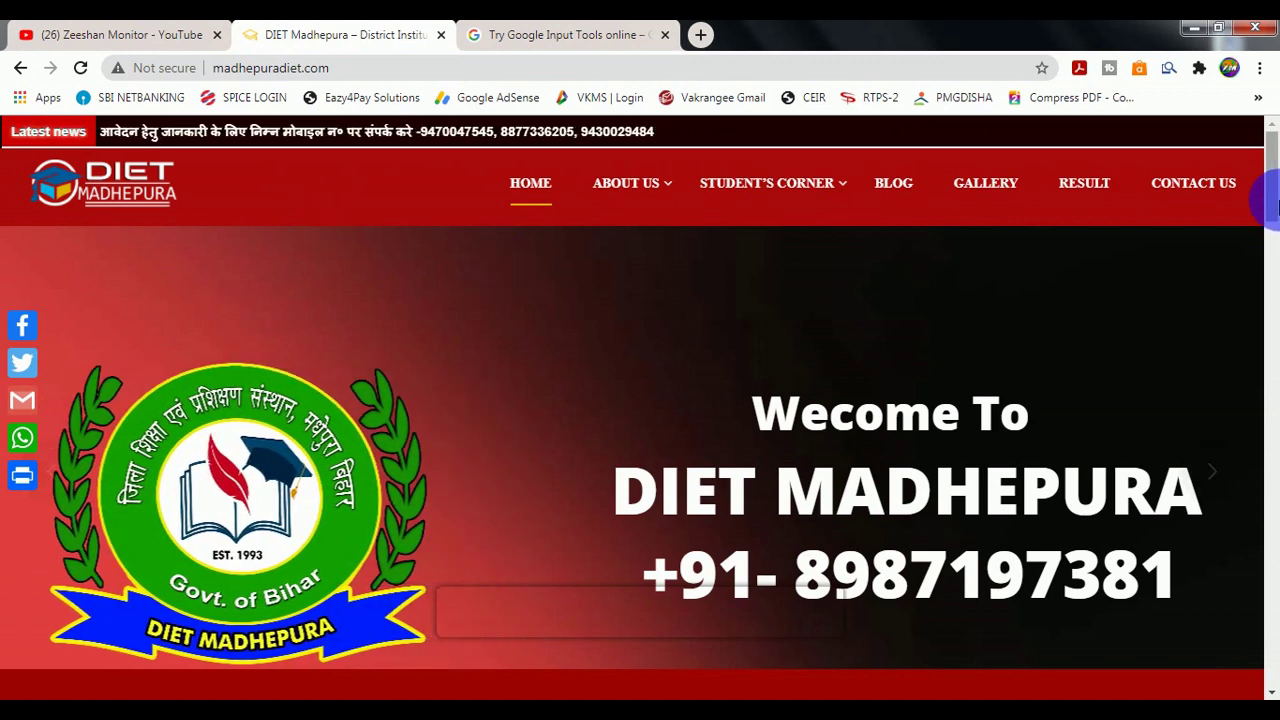
Open the GET TRANSACTION ID link from lower on the DIET Madhepura homepage.
scroll(1257, 229, "down", 3)
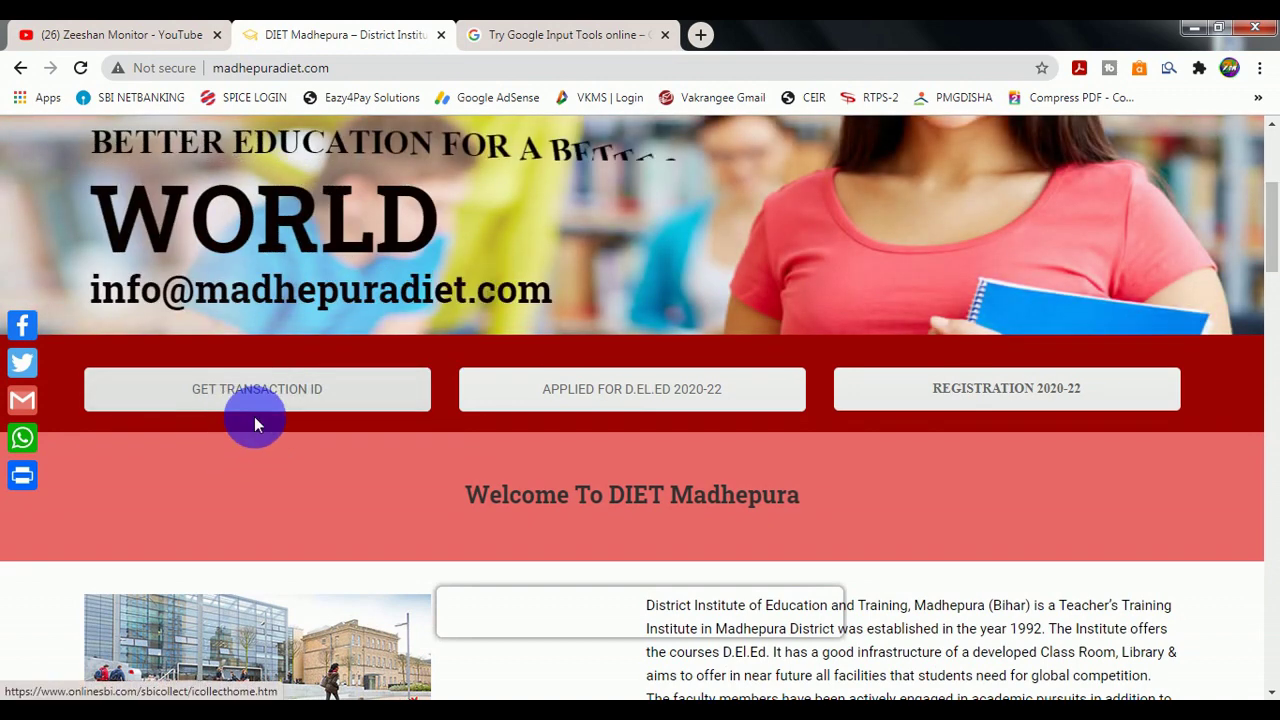
left_click(210, 398)
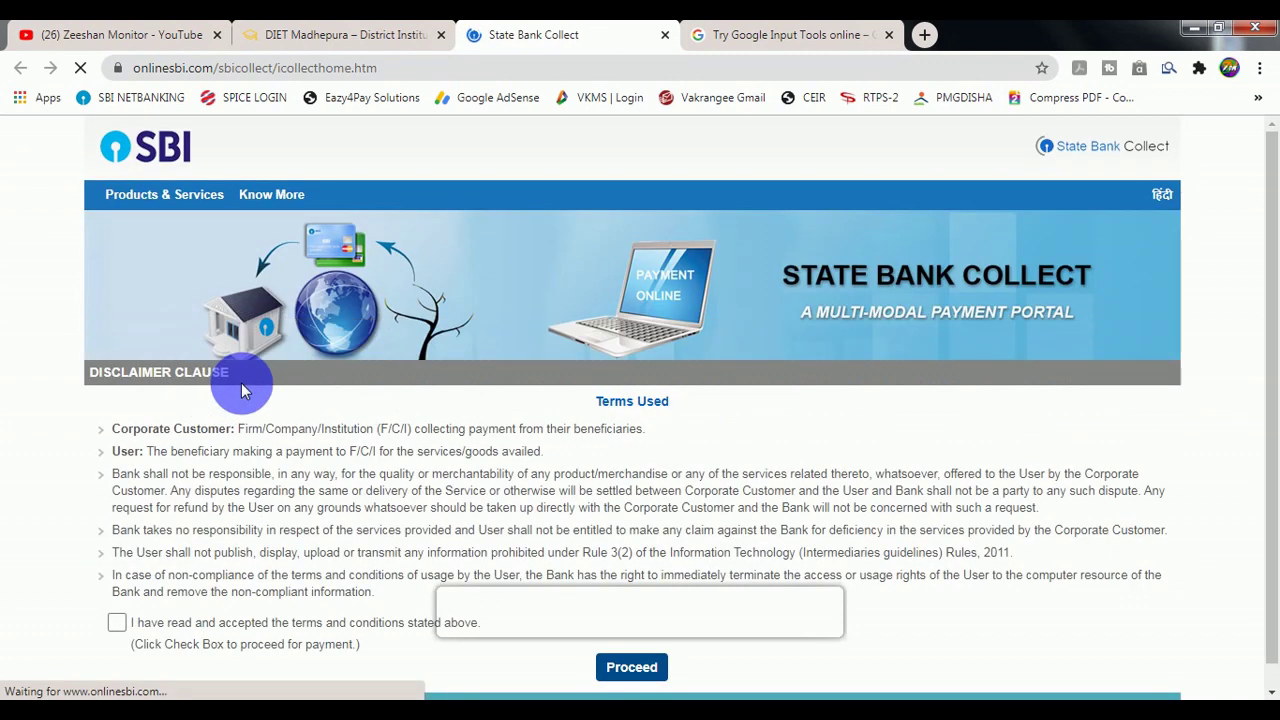
Accept the State Bank Collect terms at the bottom of the disclaimer and proceed.
scroll(230, 560, "down", 1)
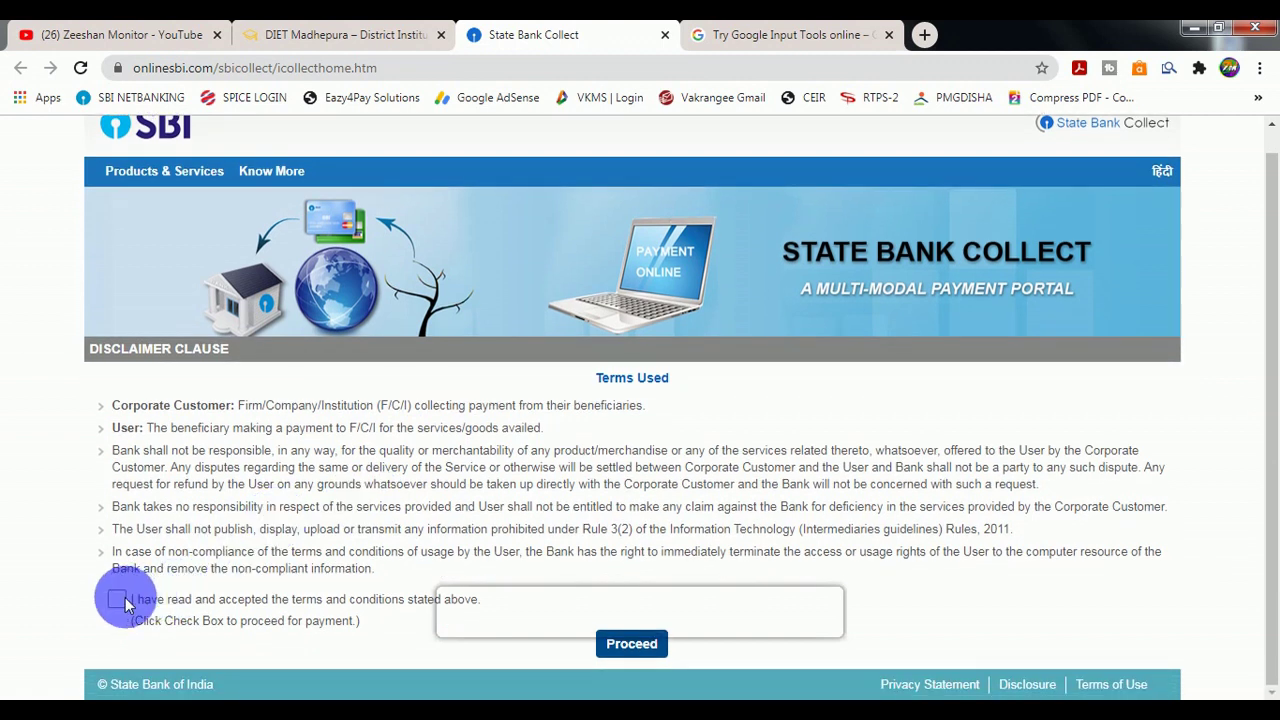
left_click(632, 644)
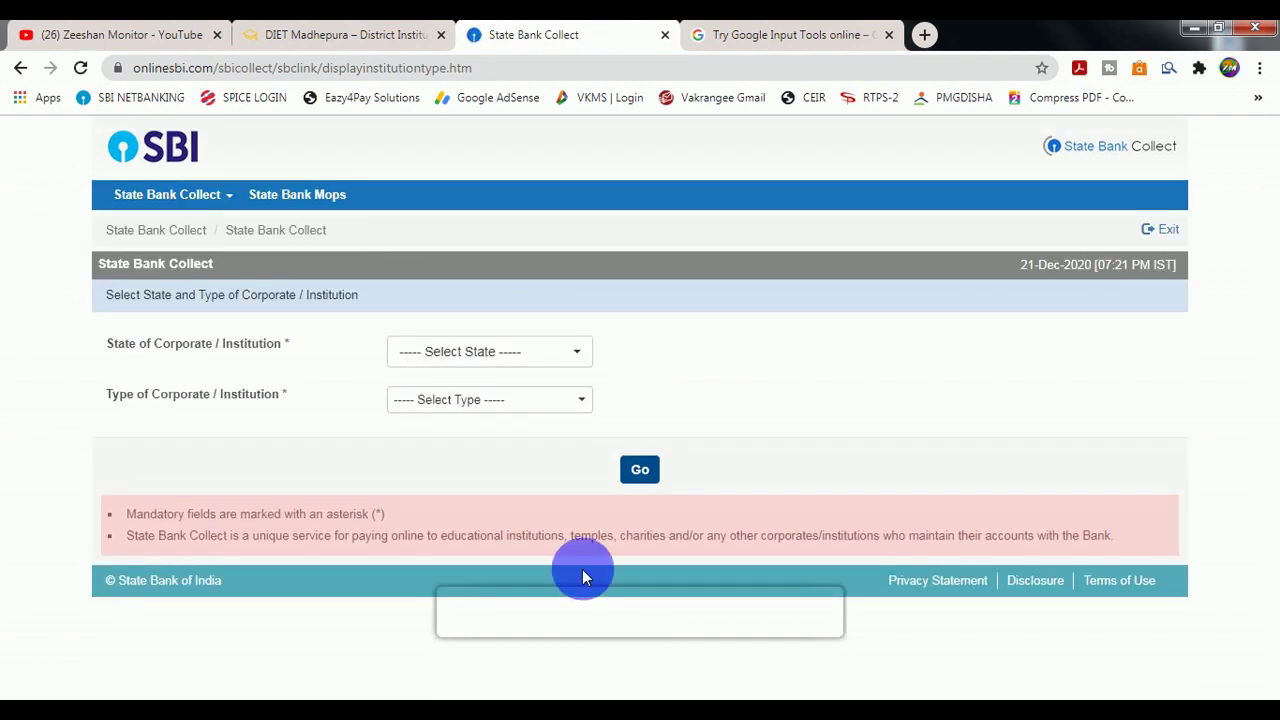
Choose Bihar as the state and Govt Department as the institution type, then continue.
left_click(414, 350)
left_click(421, 575)
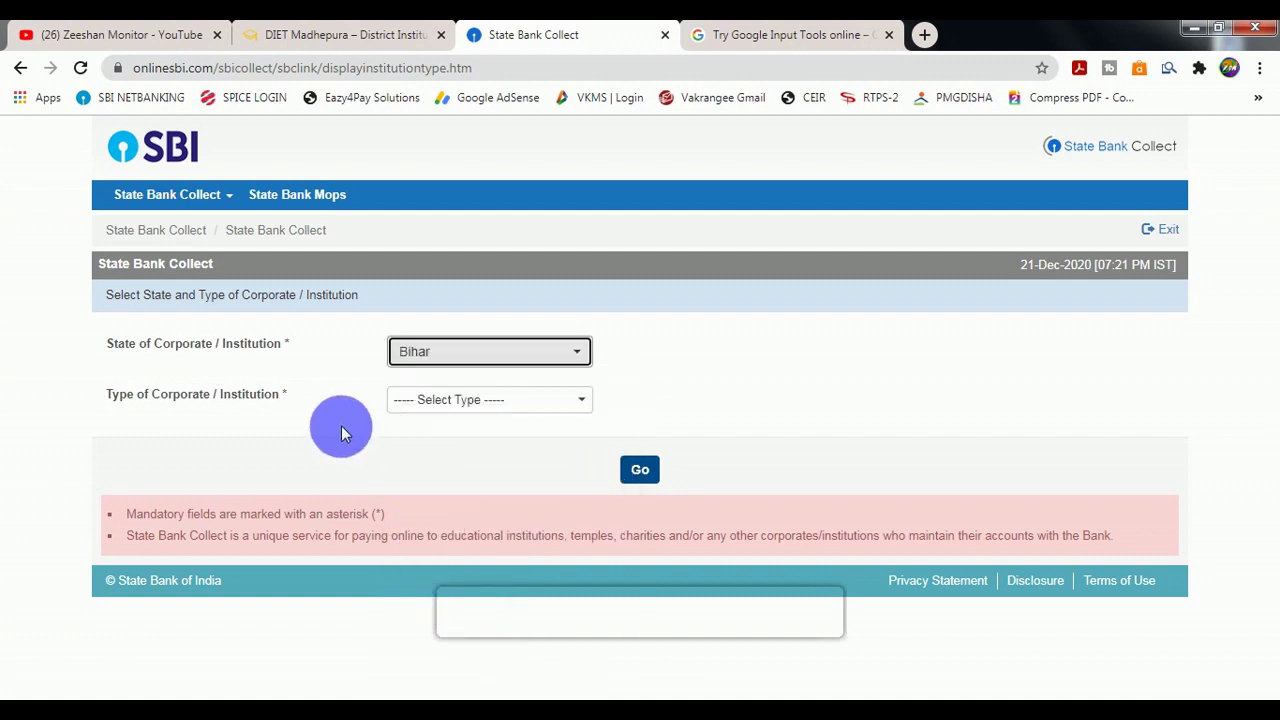
left_click(435, 400)
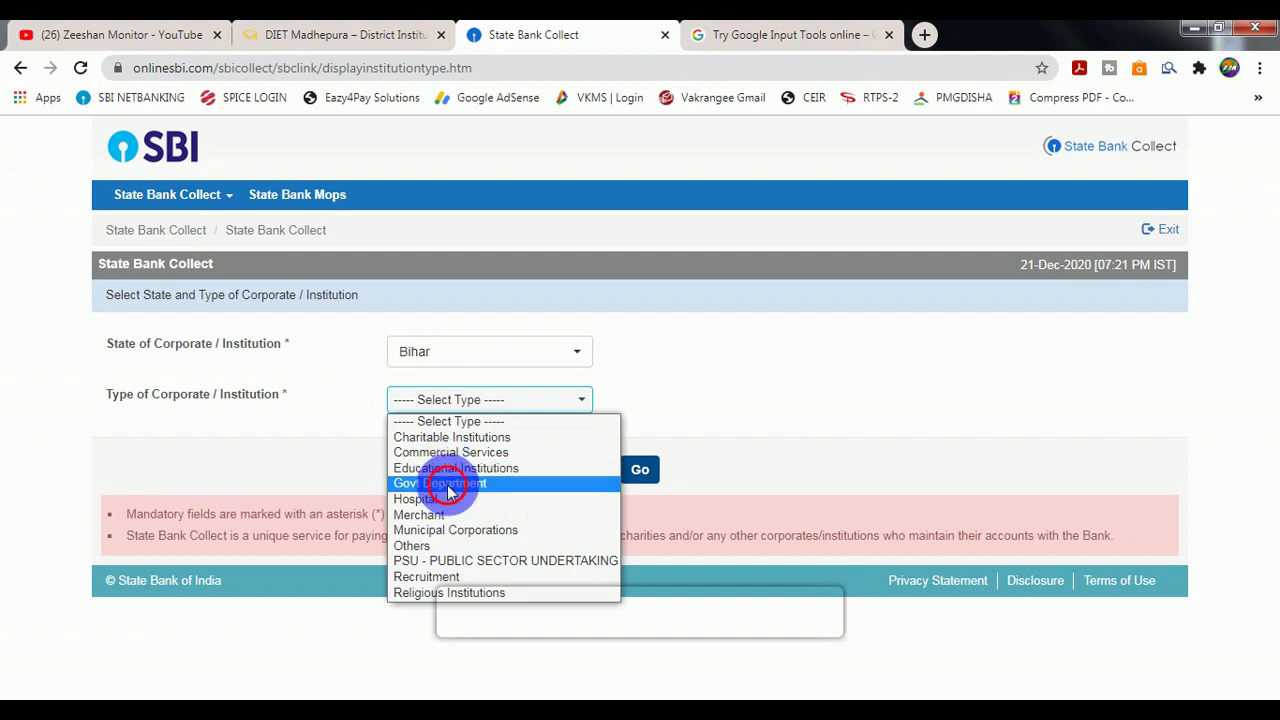
left_click(447, 485)
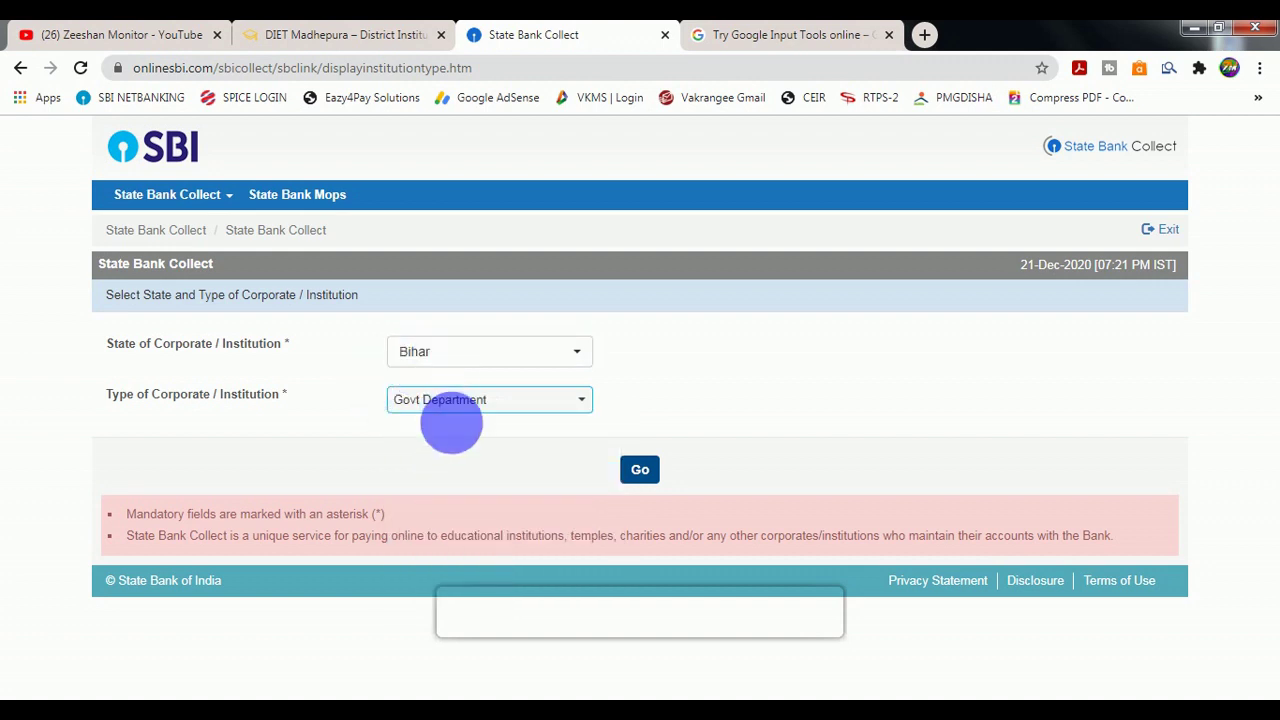
left_click(640, 474)
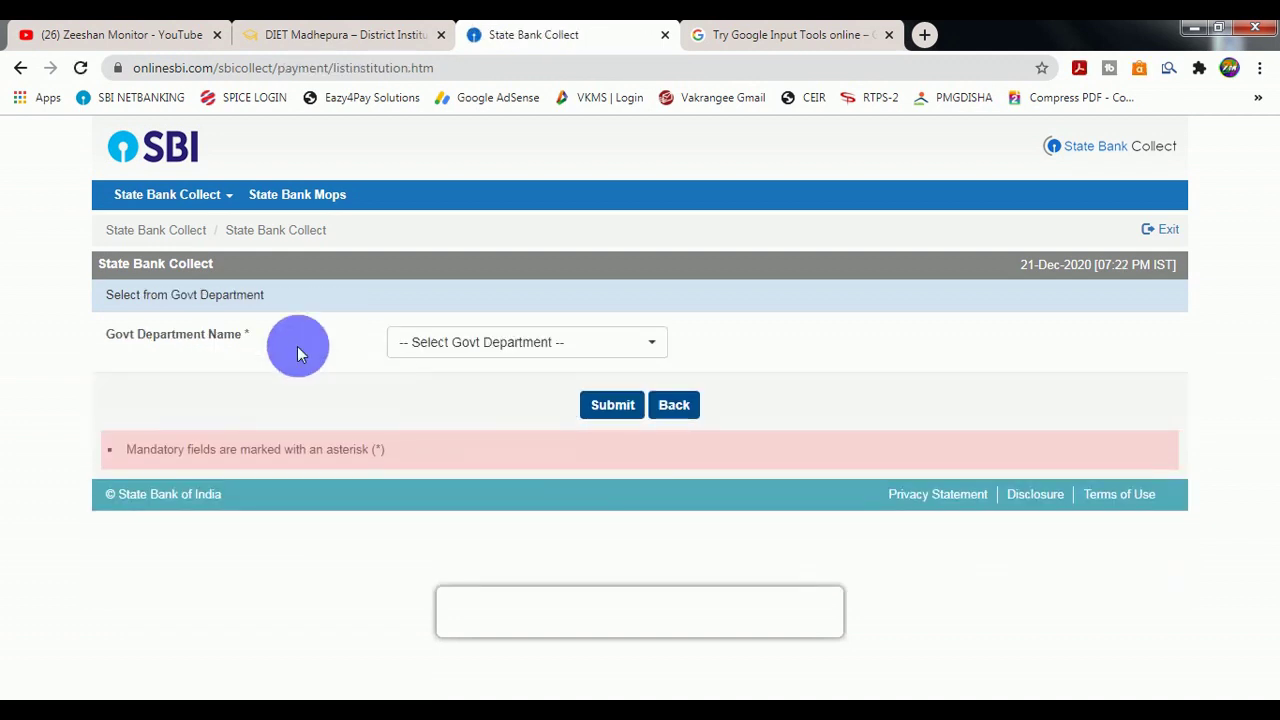
Search 'DI' and submit DISTRICT INSTITUTE OF EDUCATION AND TRAINING as the Govt Department.
left_click(460, 348)
type("D")
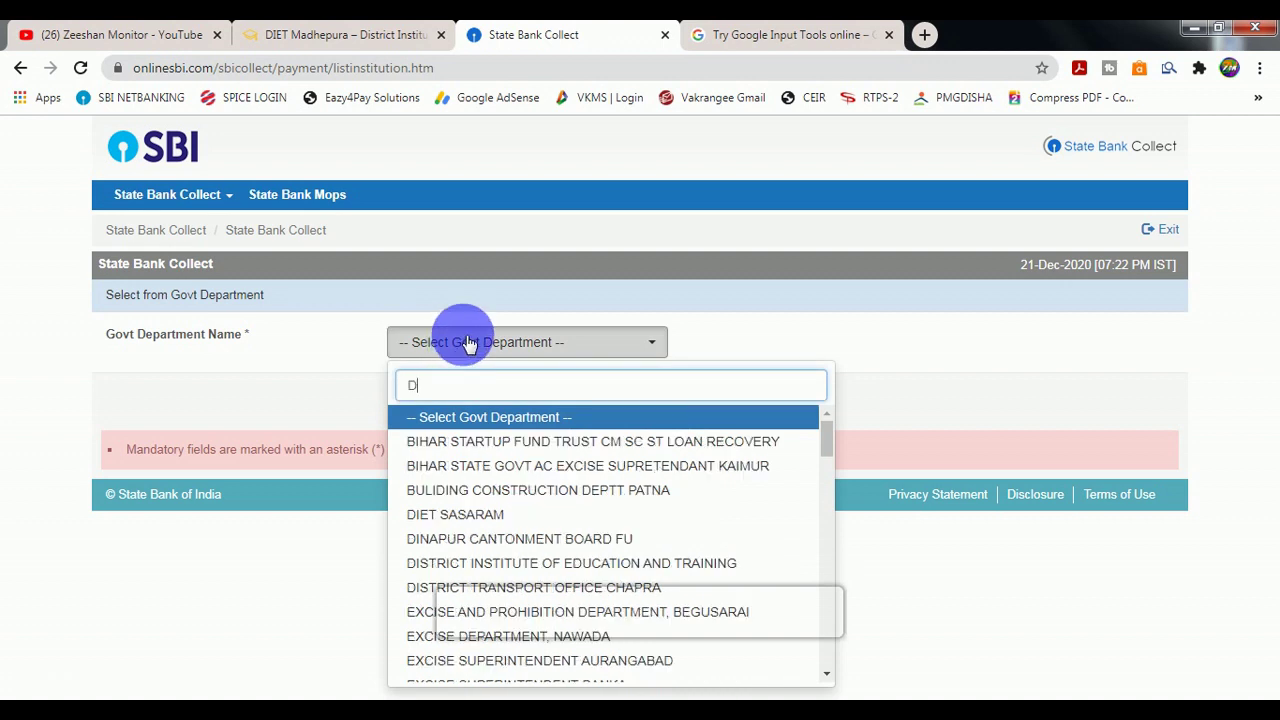
type("IE")
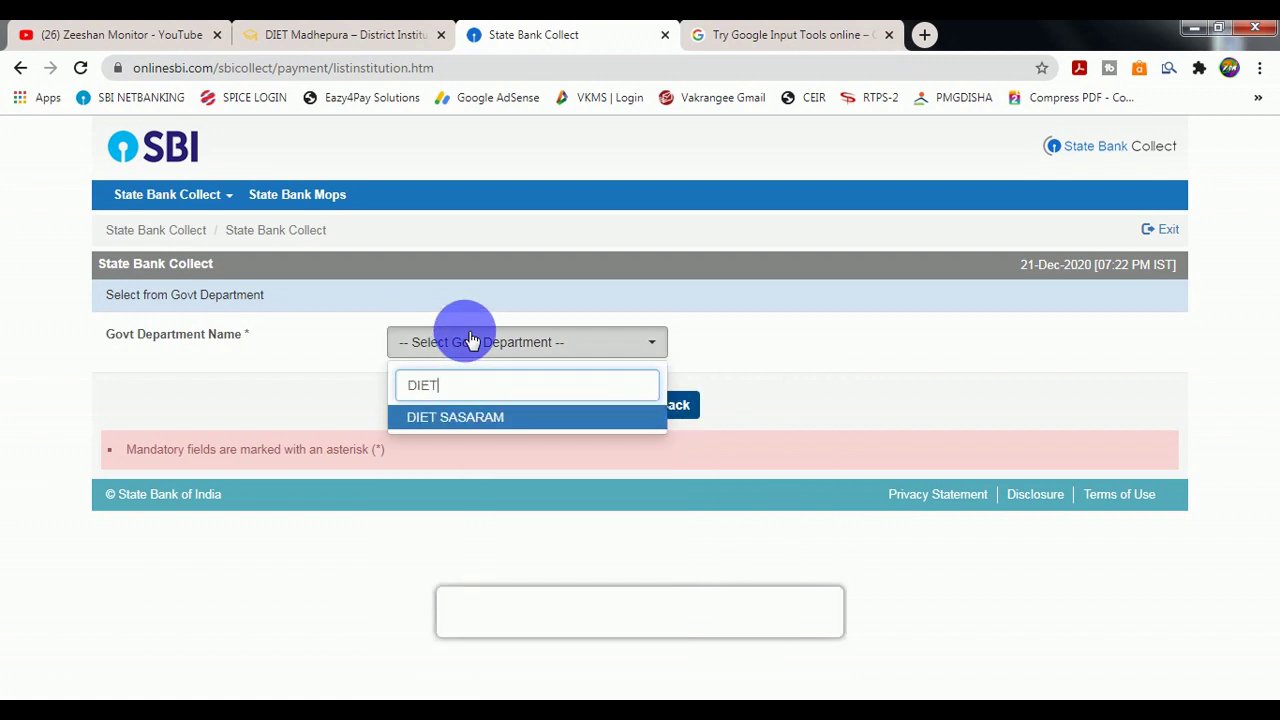
key("BackSpace")
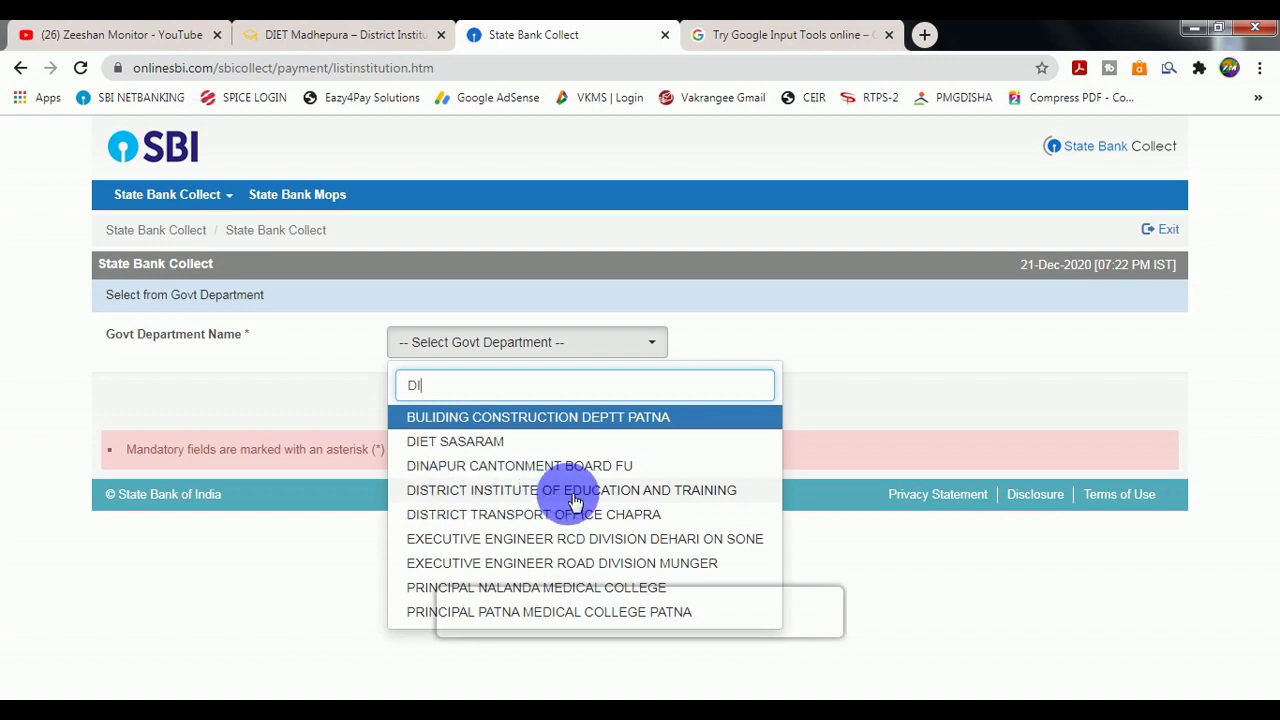
left_click(618, 490)
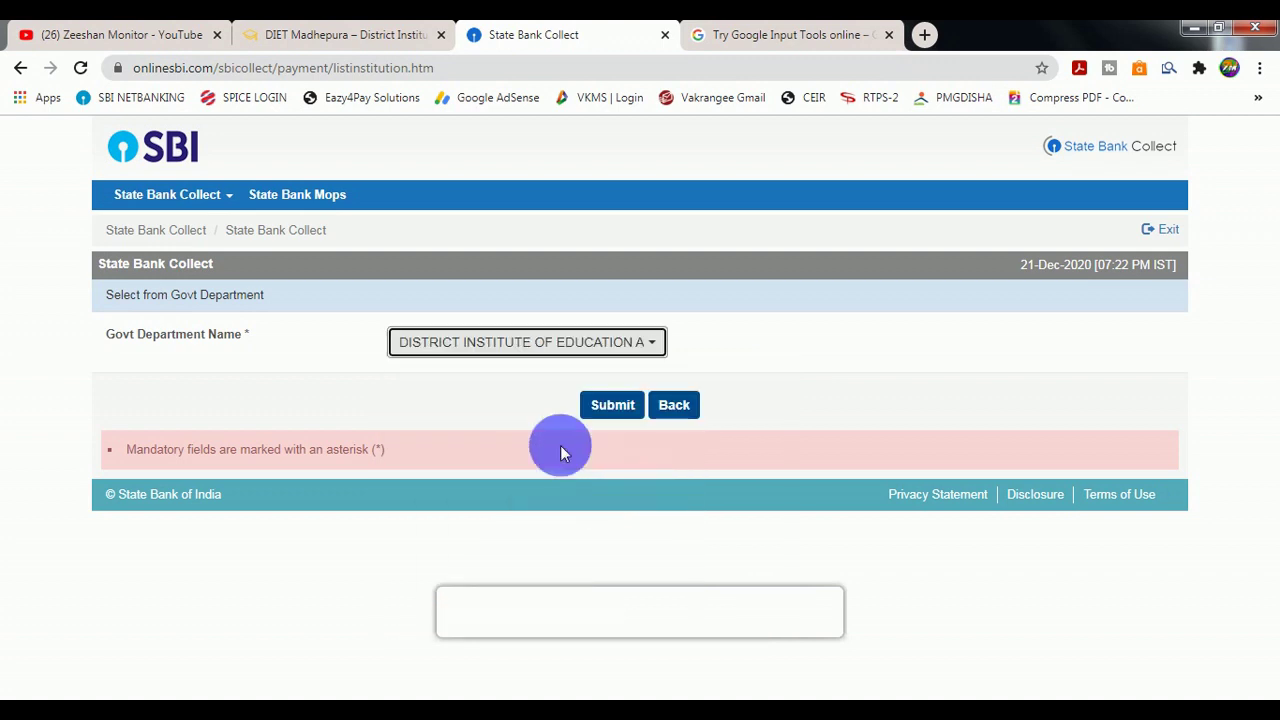
left_click(508, 340)
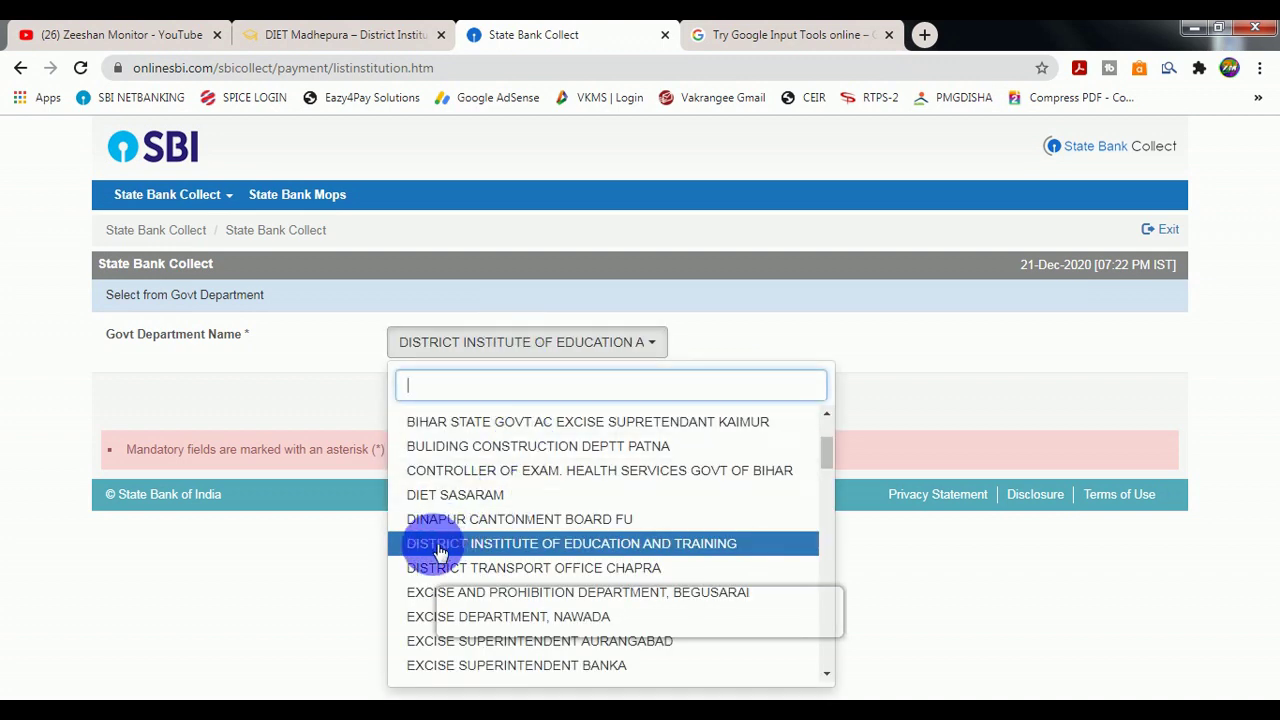
left_click(560, 543)
left_click(608, 406)
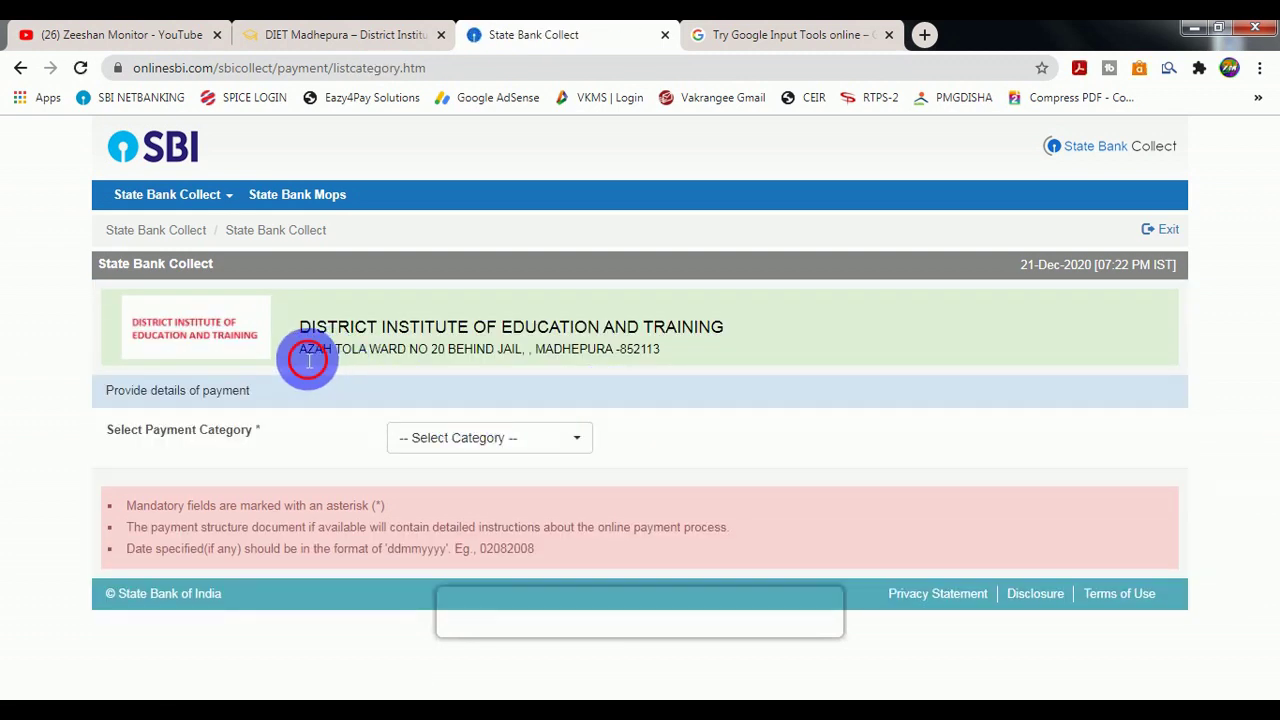
Choose FEES from the Select Payment Category list.
left_click_drag(309, 360, 677, 352)
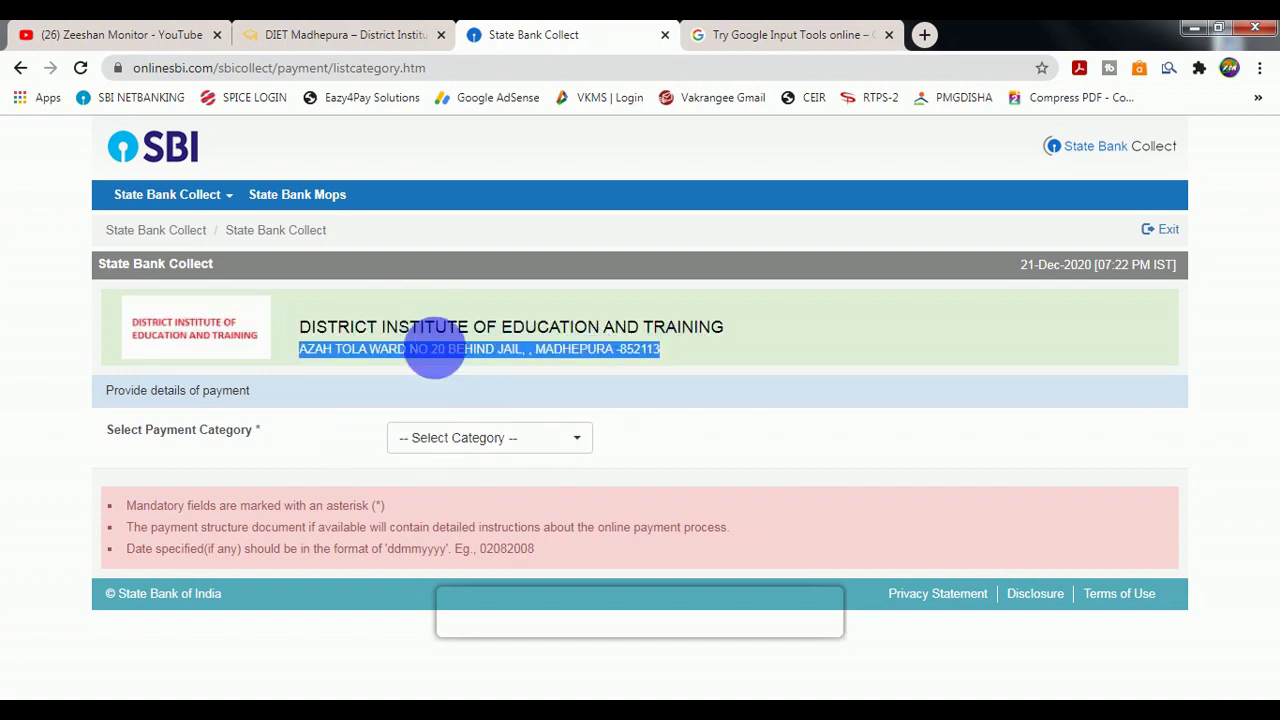
left_click(430, 436)
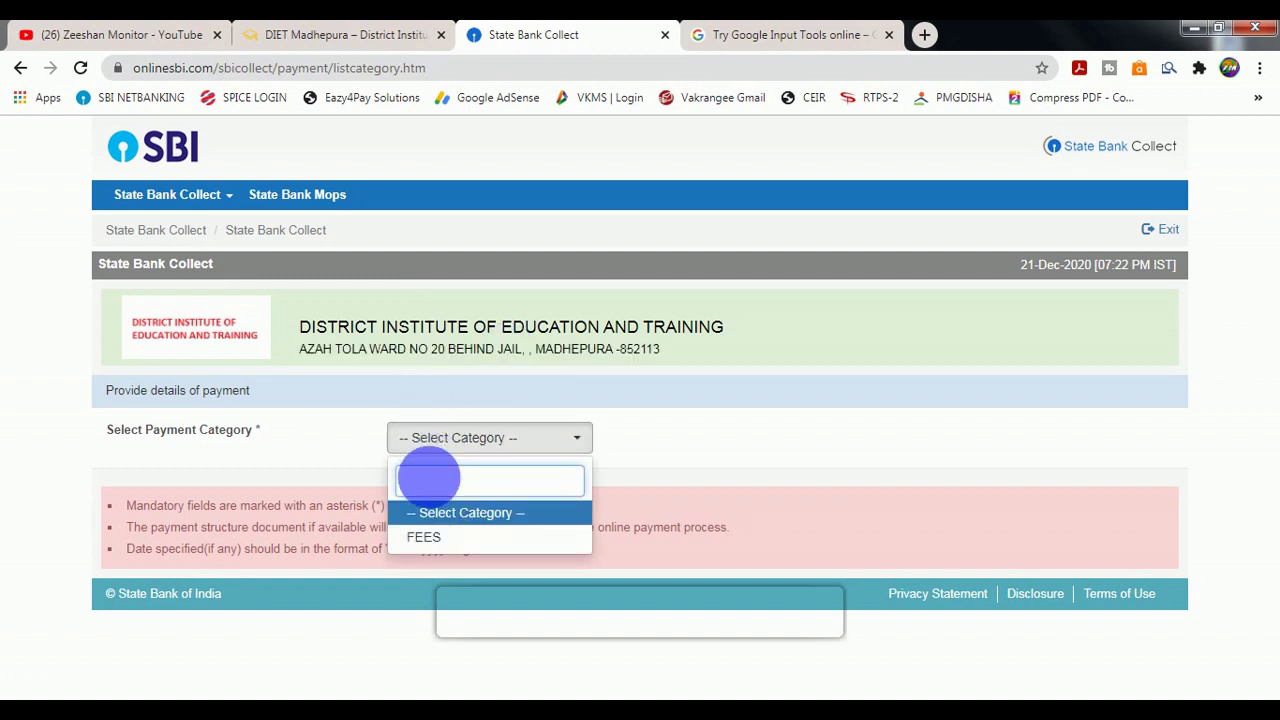
left_click(425, 539)
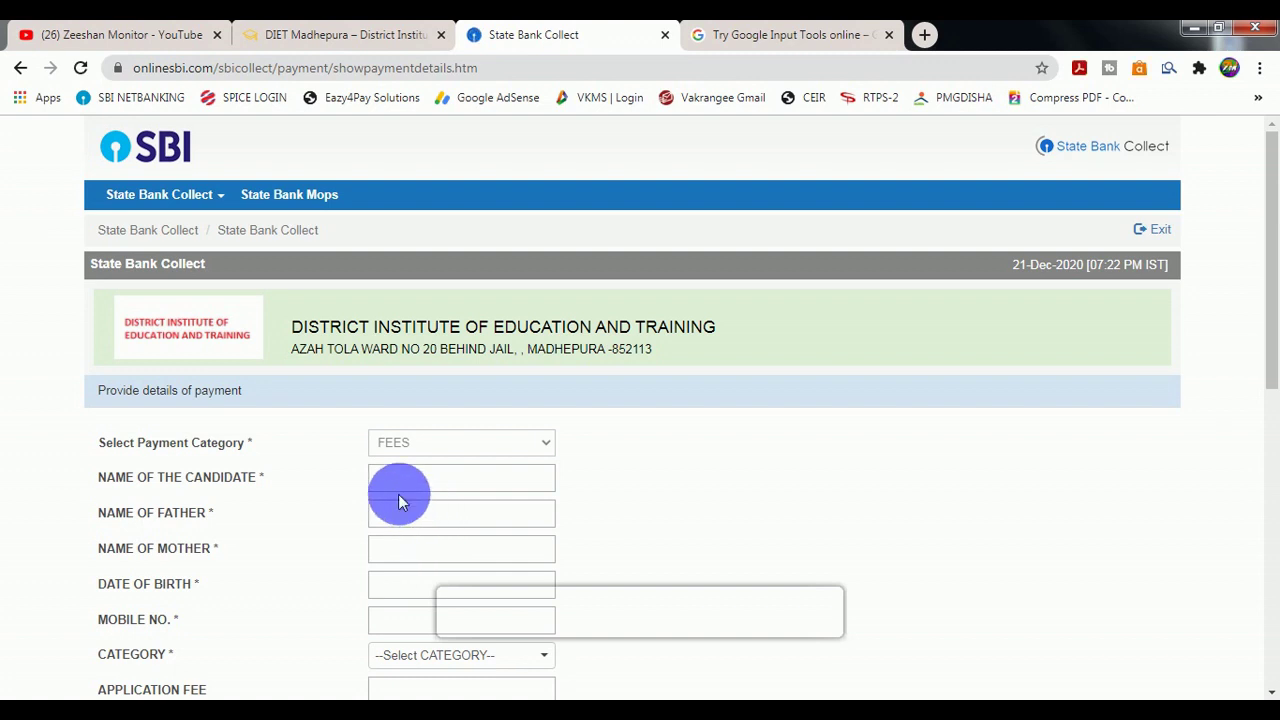
Fill in the candidate's name, parents' names, date of birth and mobile number, and select category GEN.
scroll(380, 514, "down", 2)
left_click(408, 392)
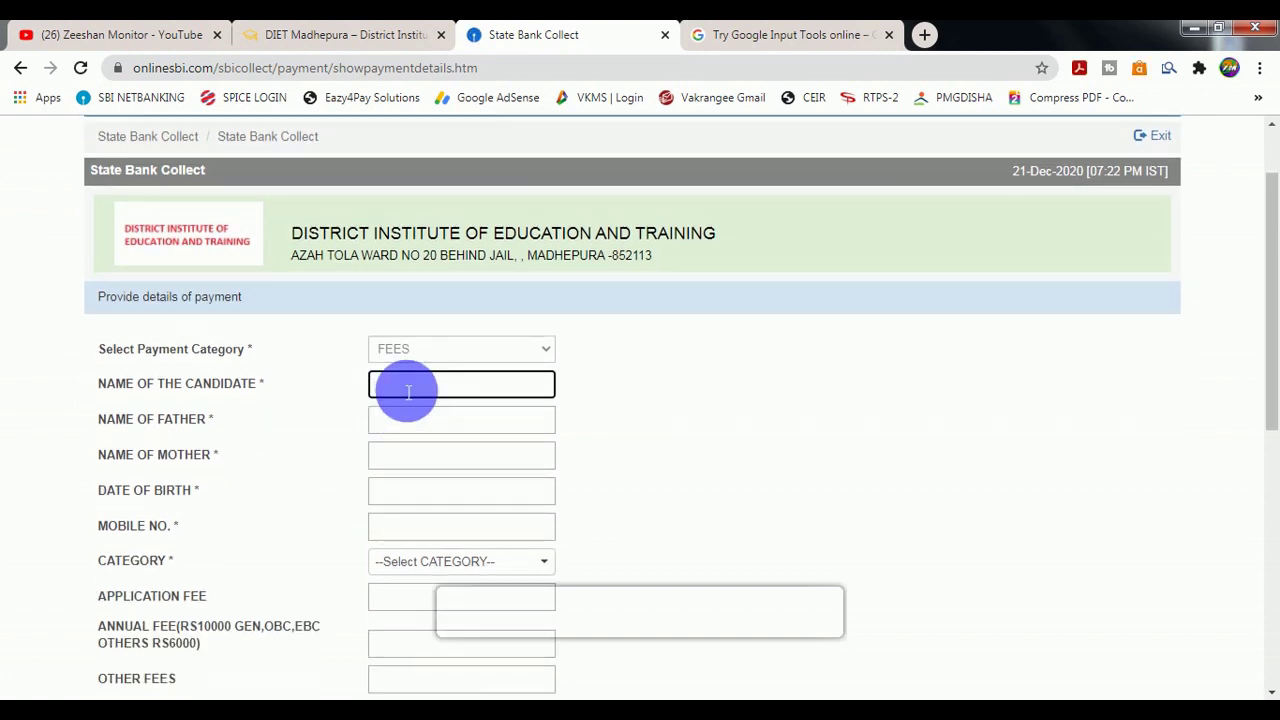
left_click(402, 432)
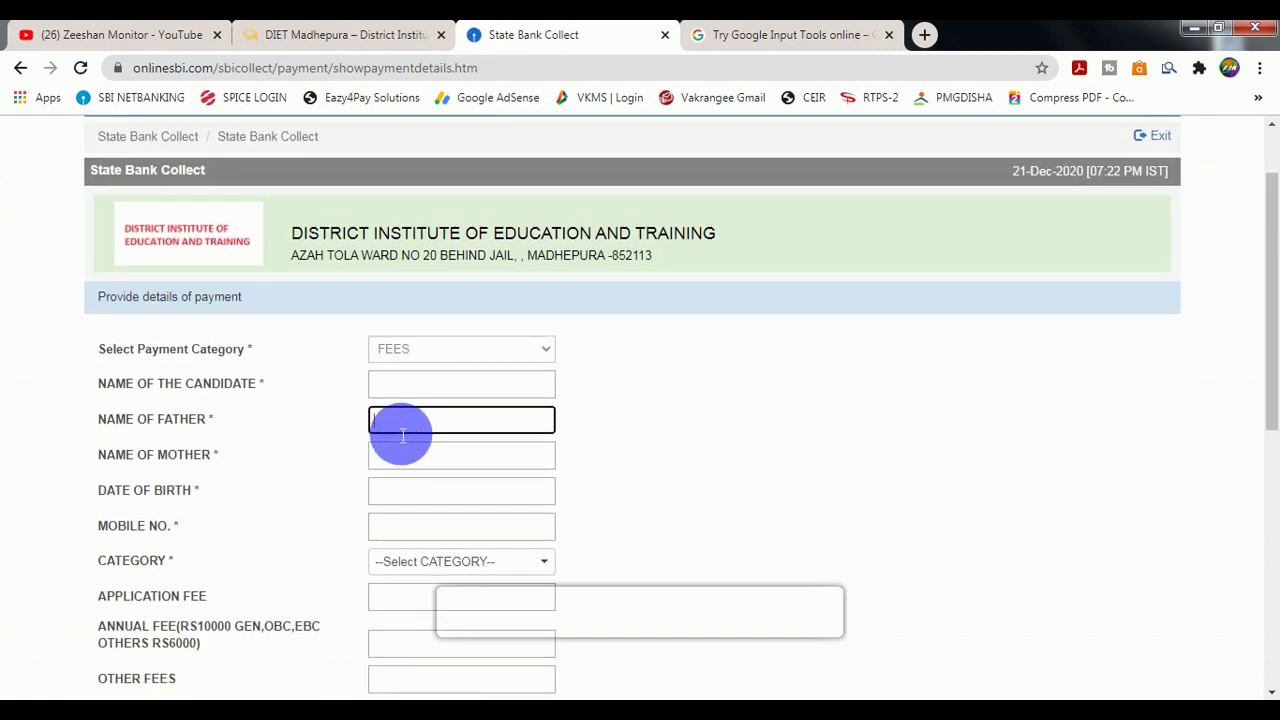
left_click(405, 462)
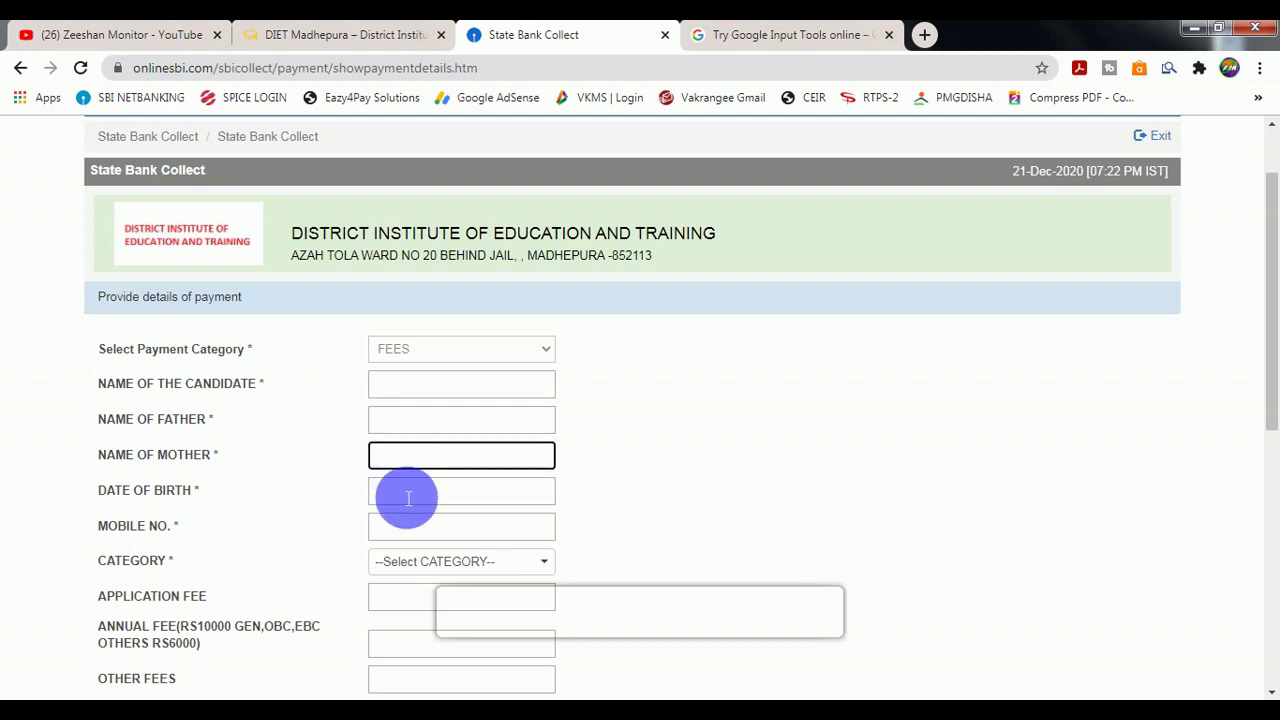
left_click(411, 510)
left_click(414, 534)
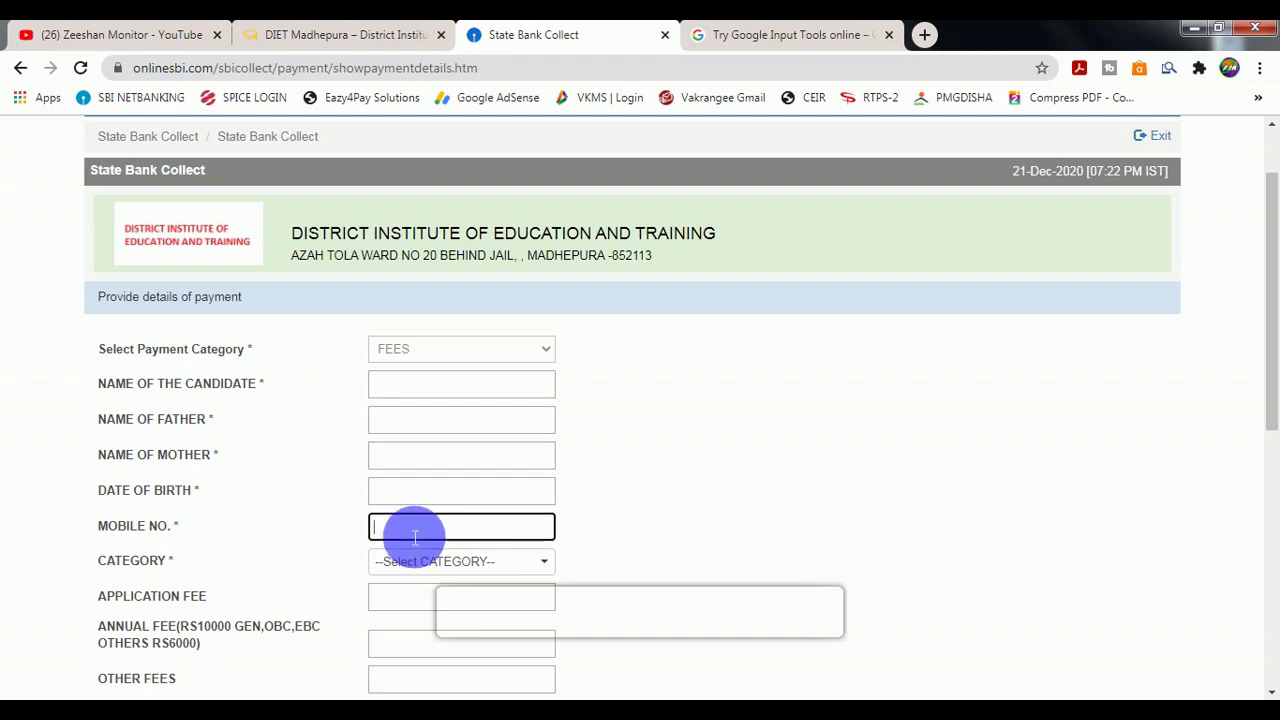
scroll(414, 537, "down", 1)
left_click(412, 468)
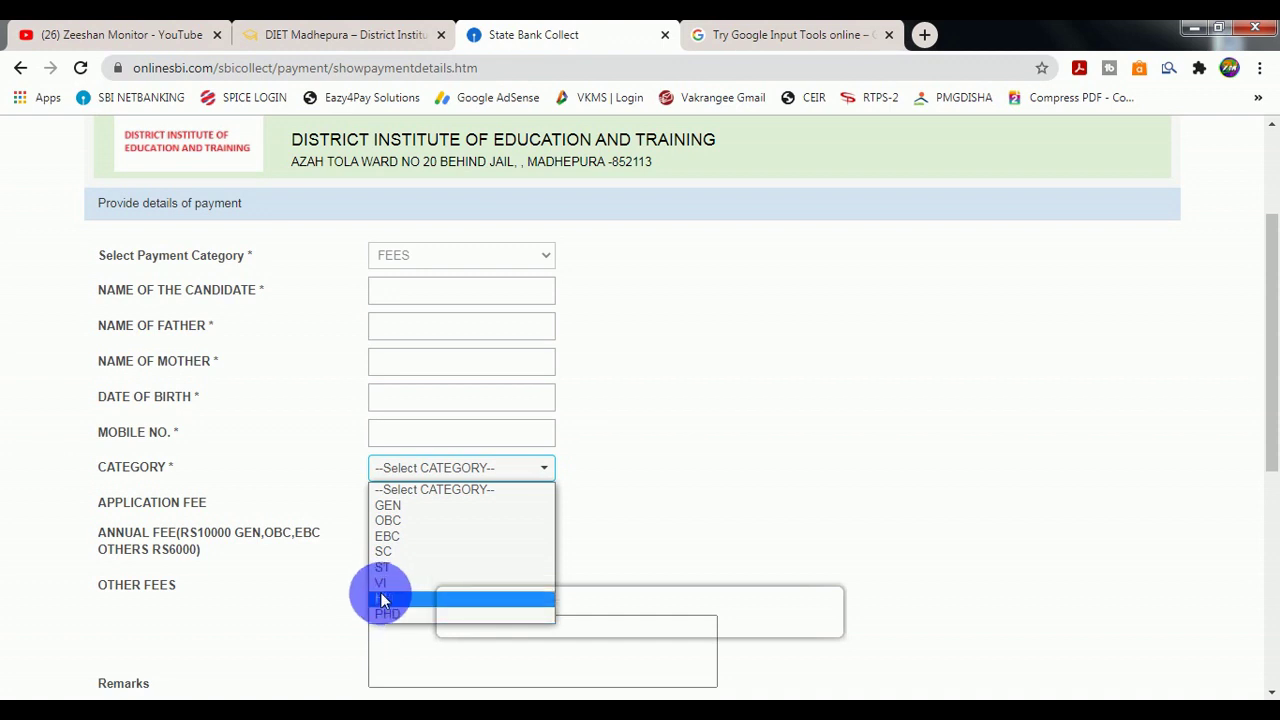
left_click(389, 508)
Enter application fee 100, the depositor's name, mobile number, email and captcha, then submit.
scroll(395, 508, "down", 1)
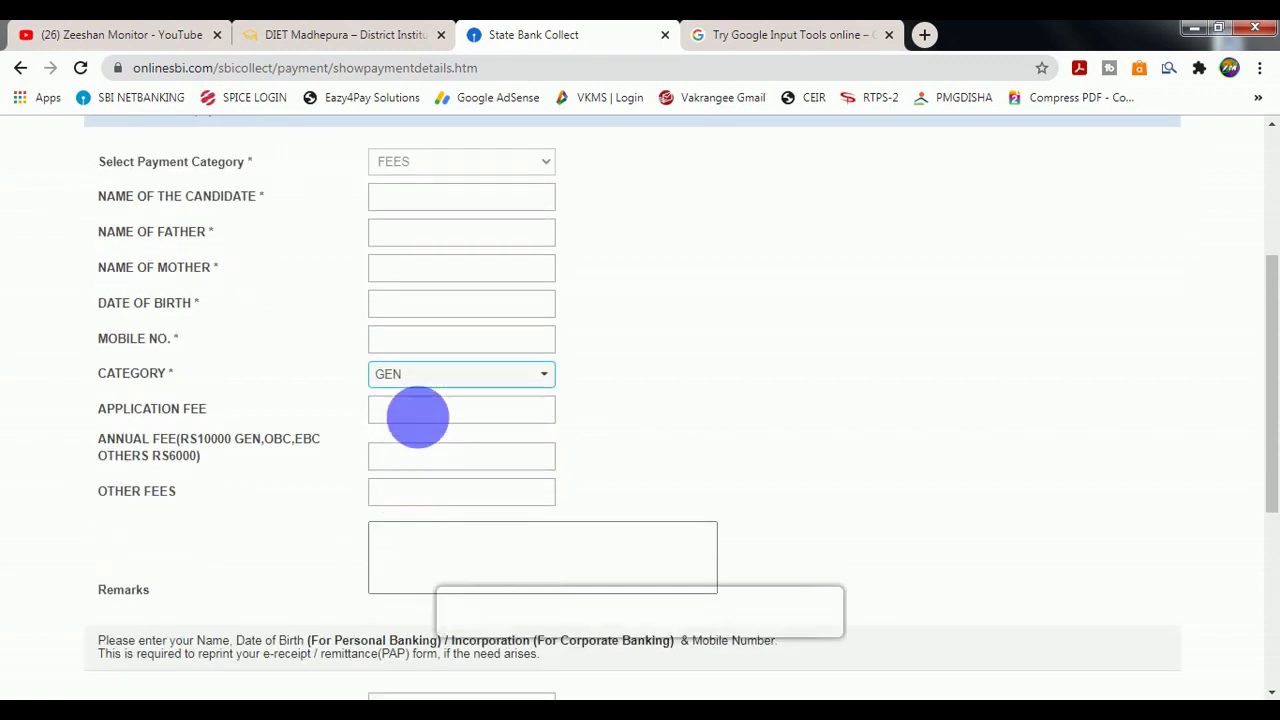
left_click(424, 417)
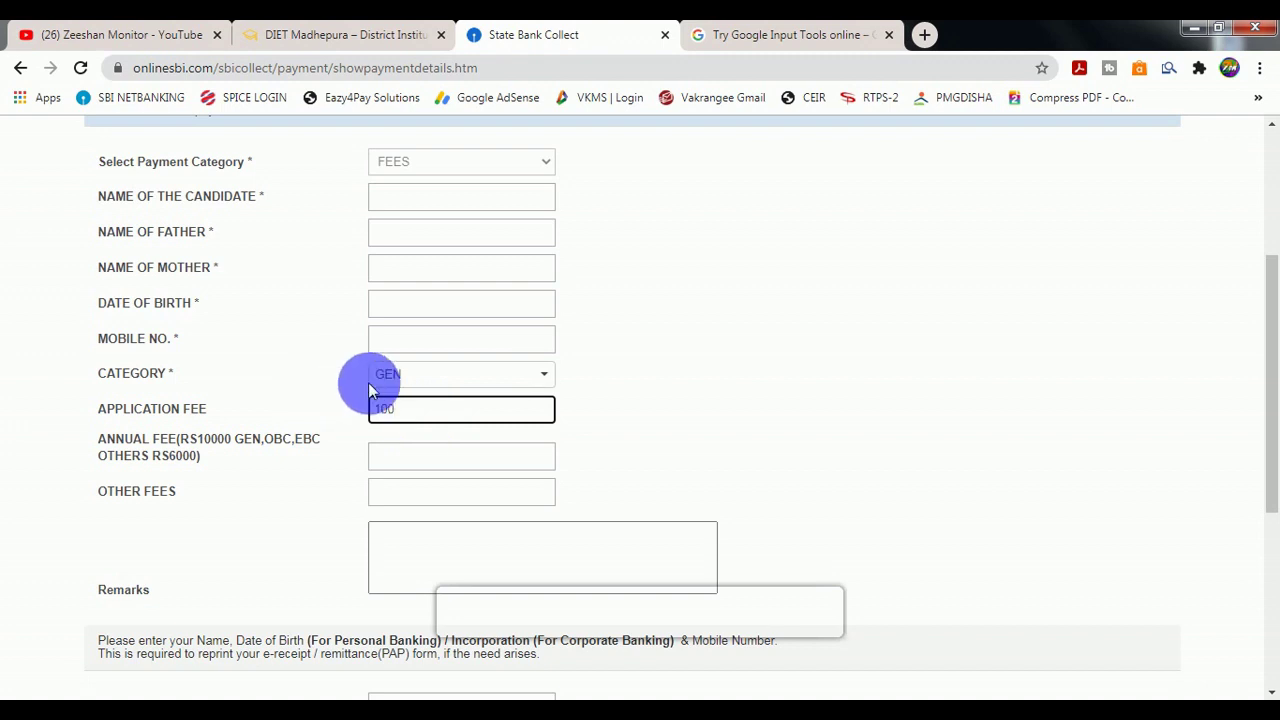
double_click(398, 414)
scroll(400, 410, "down", 2)
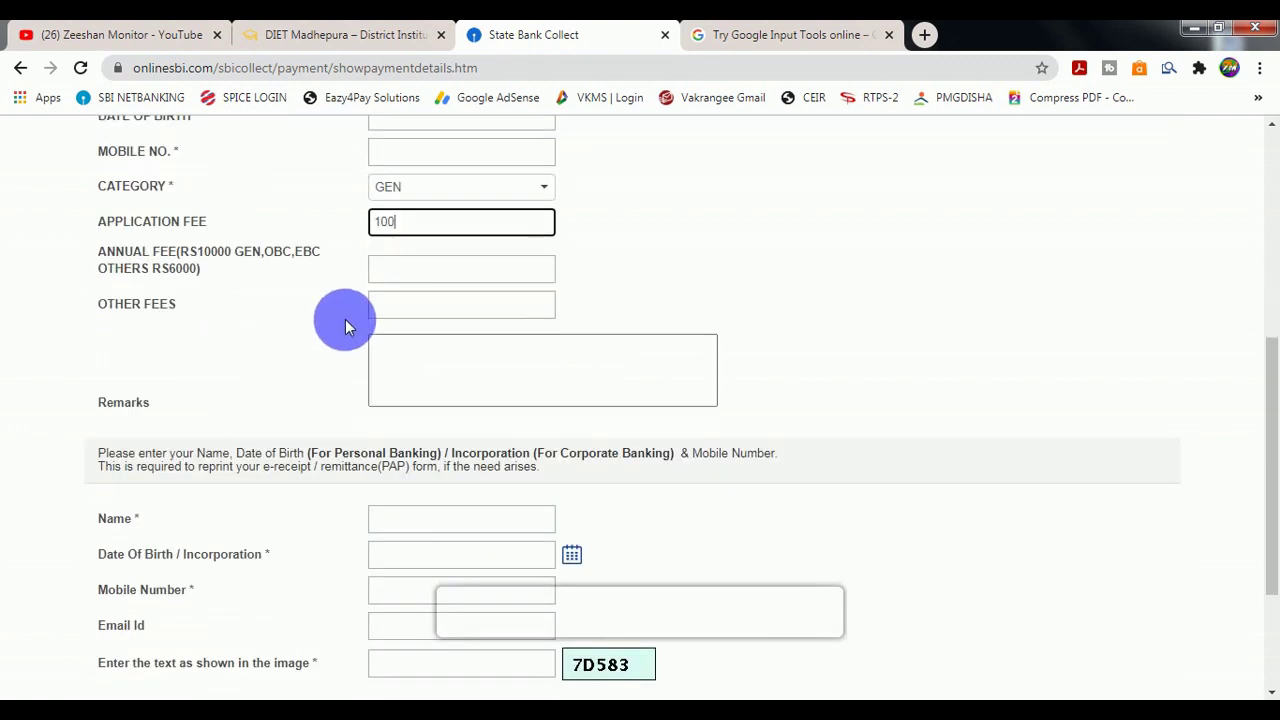
scroll(426, 362, "down", 1)
left_click(410, 426)
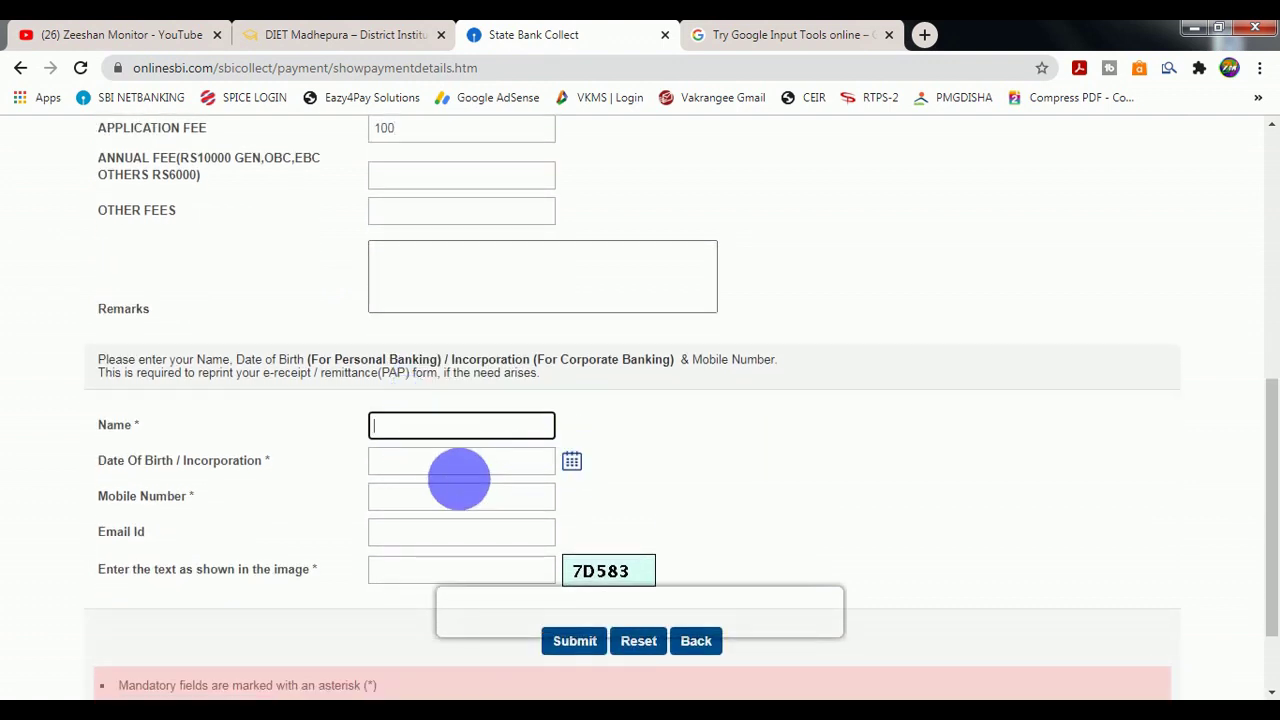
left_click(437, 500)
left_click(430, 540)
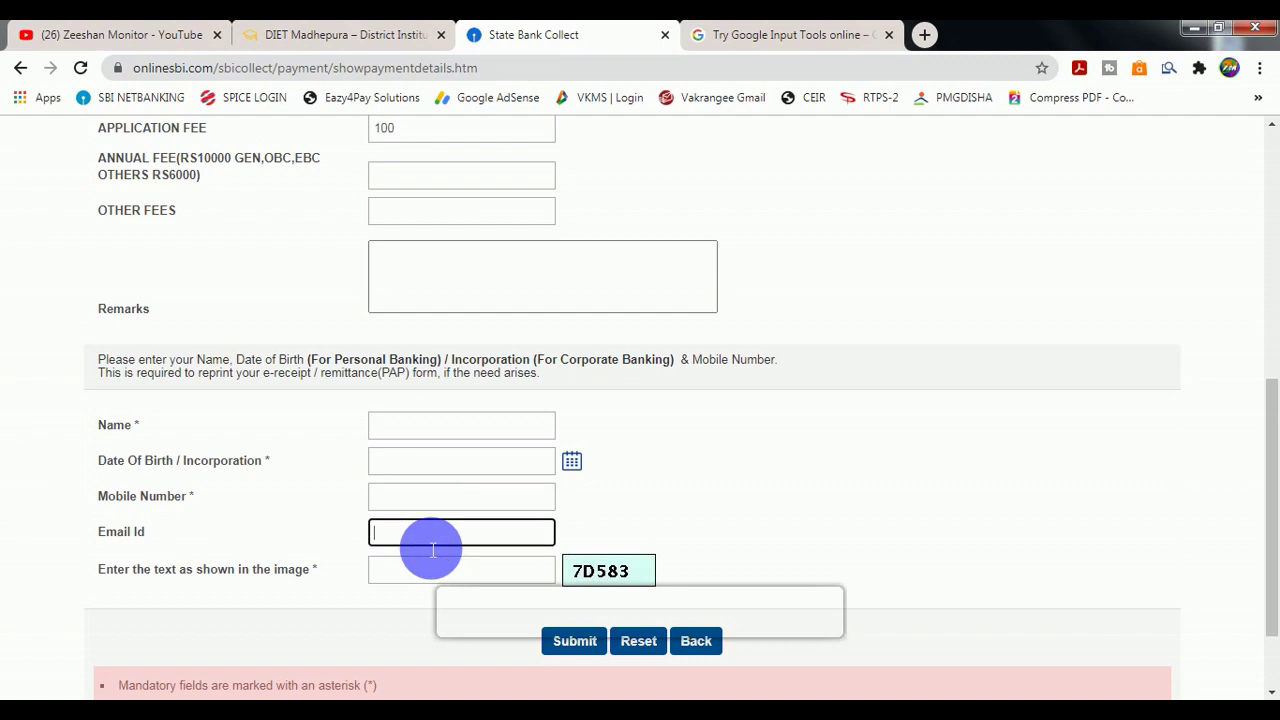
left_click(475, 574)
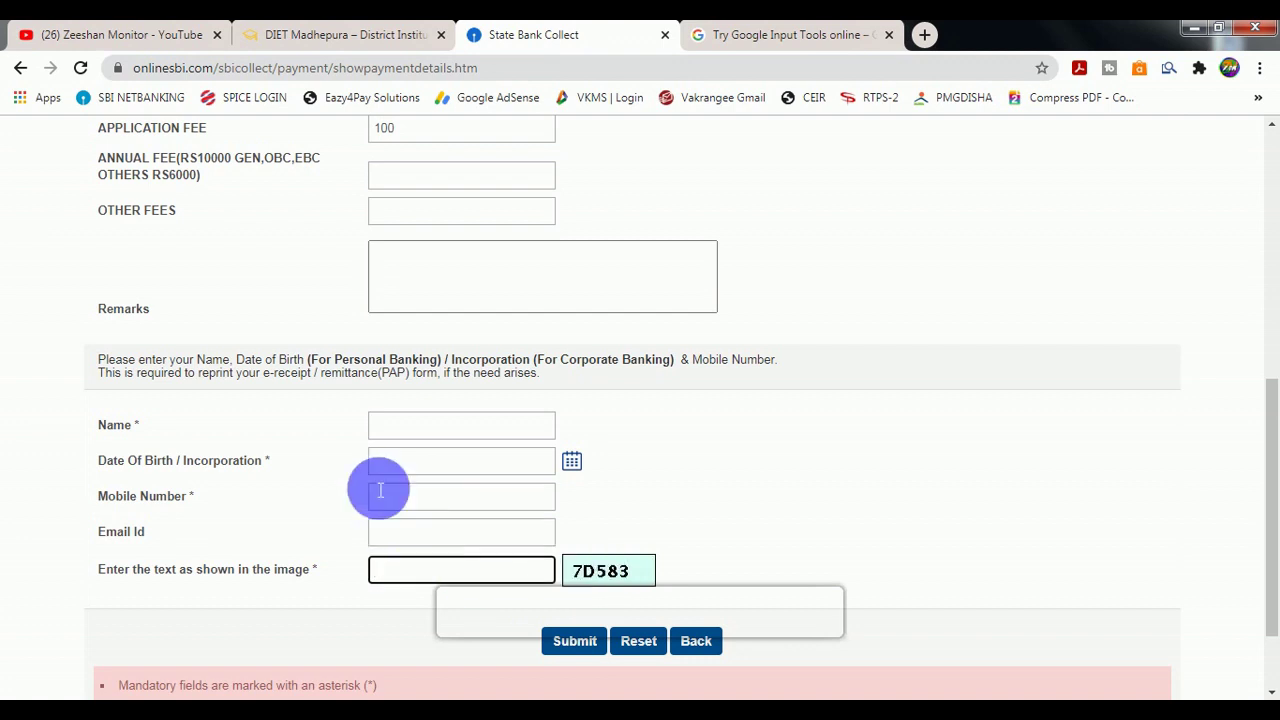
left_click(572, 650)
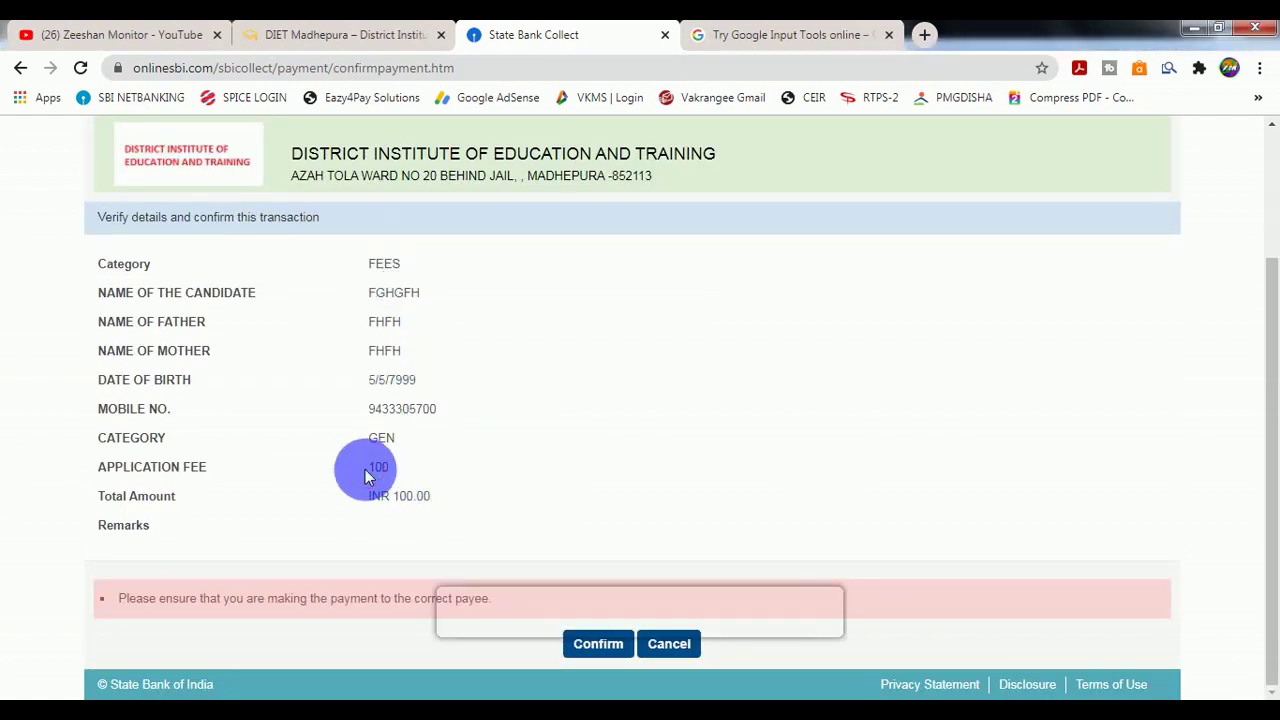
Check the 100 application fee on the summary and confirm the transaction.
left_click_drag(365, 470, 393, 468)
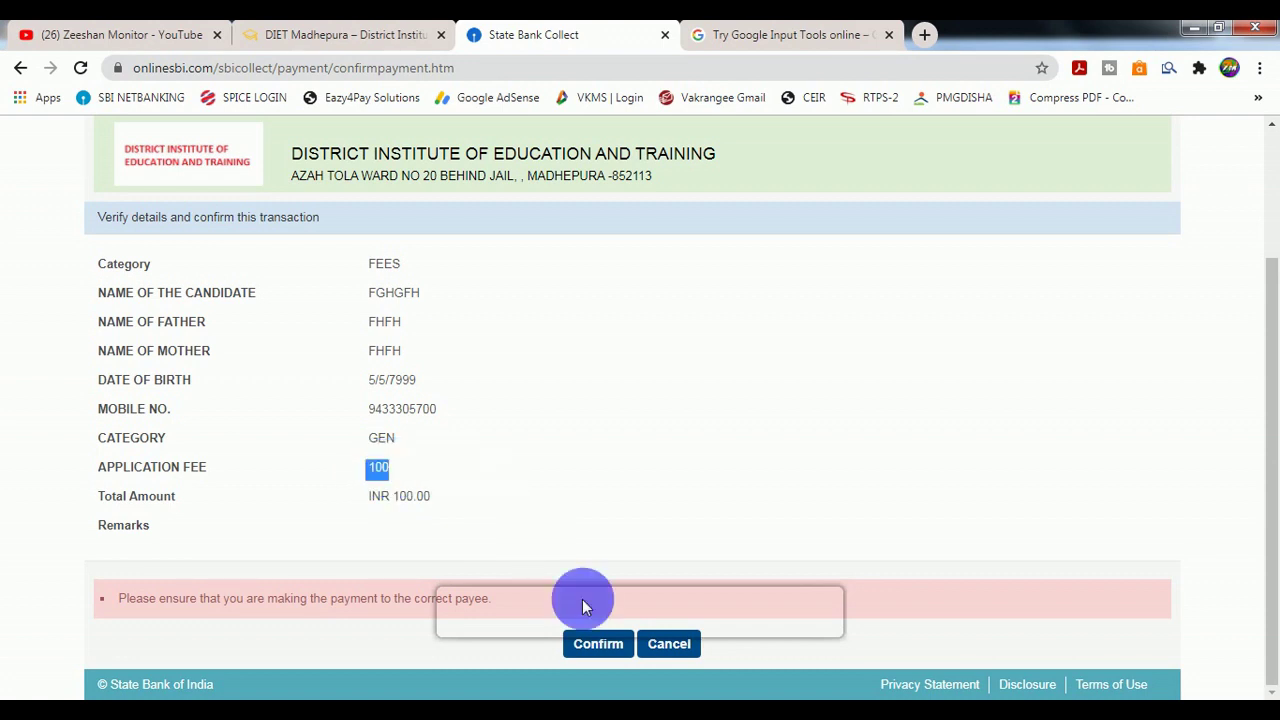
left_click(598, 646)
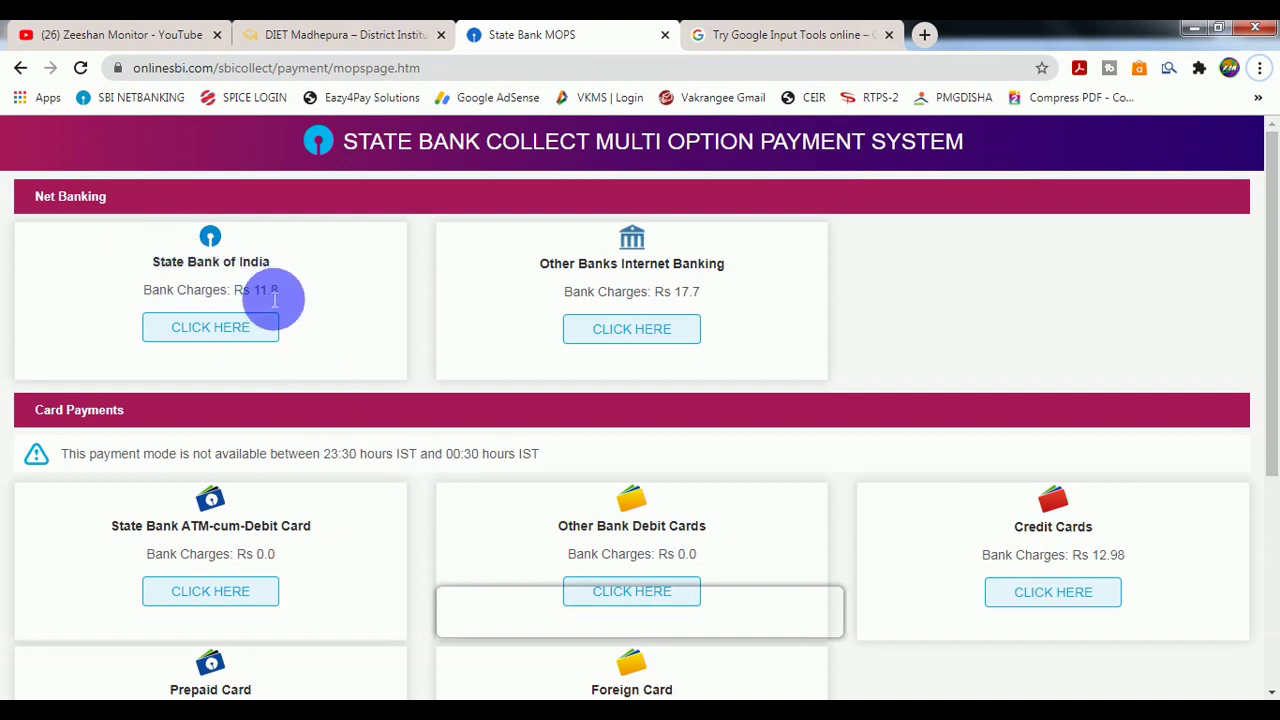
Compare SBI and other-bank net banking charges, then review the debit and credit card charges.
left_click_drag(274, 300, 263, 300)
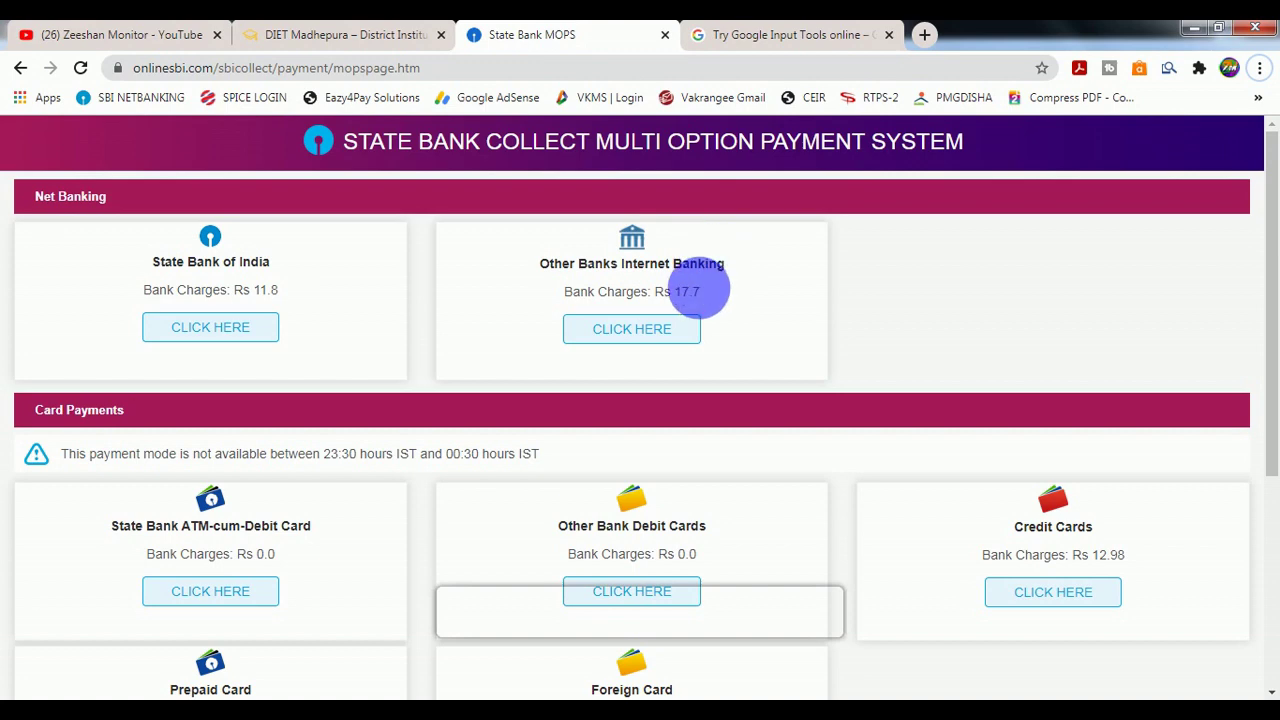
left_click_drag(674, 292, 706, 297)
scroll(706, 296, "down", 2)
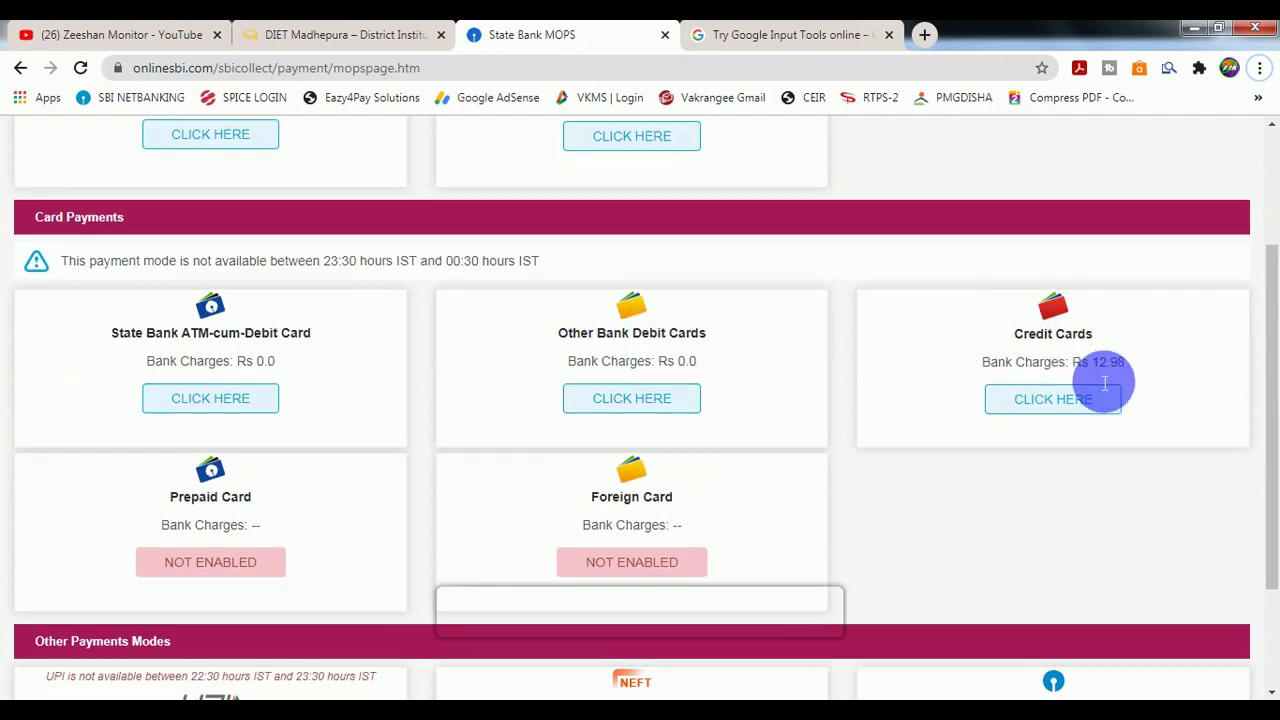
scroll(1103, 380, "down", 3)
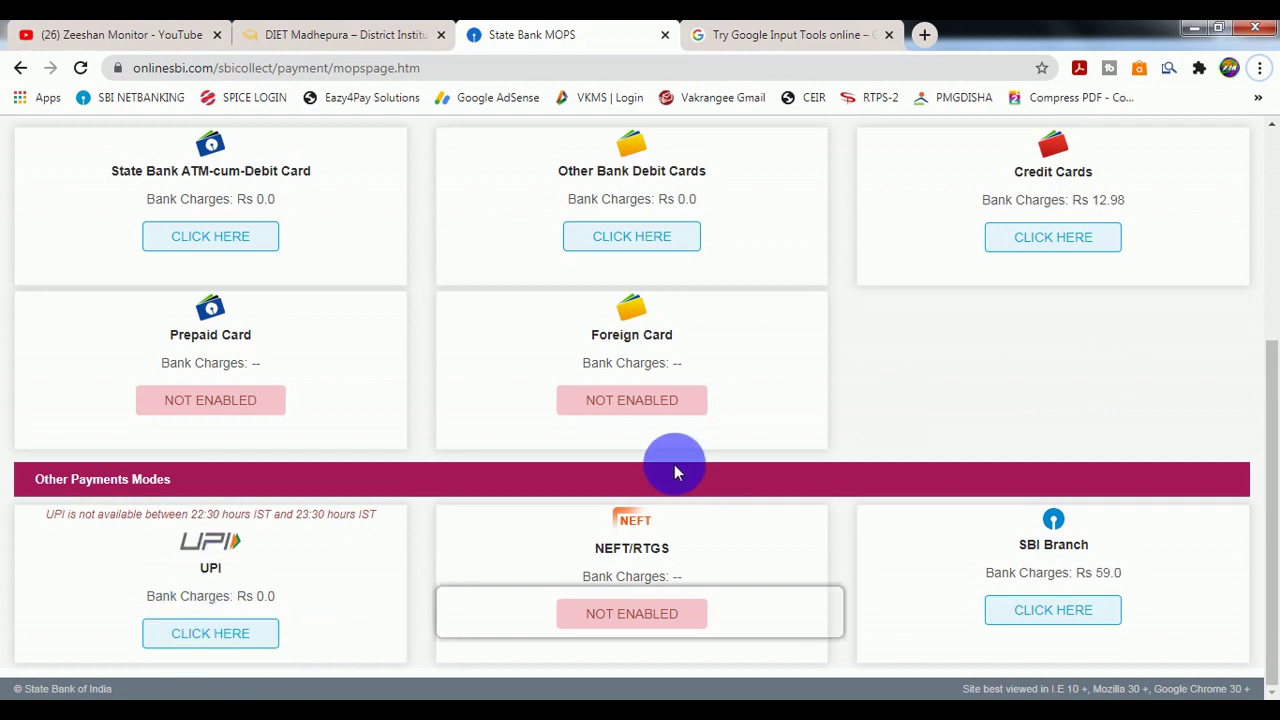
Pay by State Bank ATM-cum-Debit Card, entering expiry month/year, holder name and captcha.
left_click(196, 243)
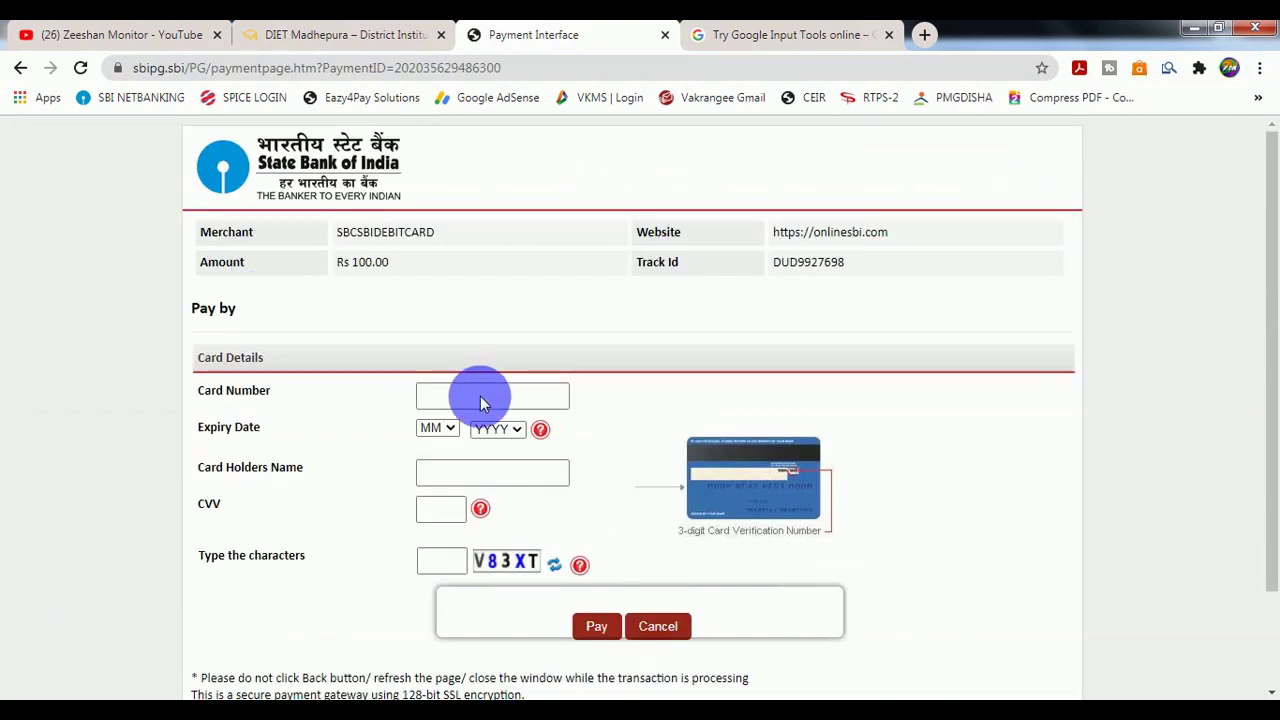
left_click(442, 432)
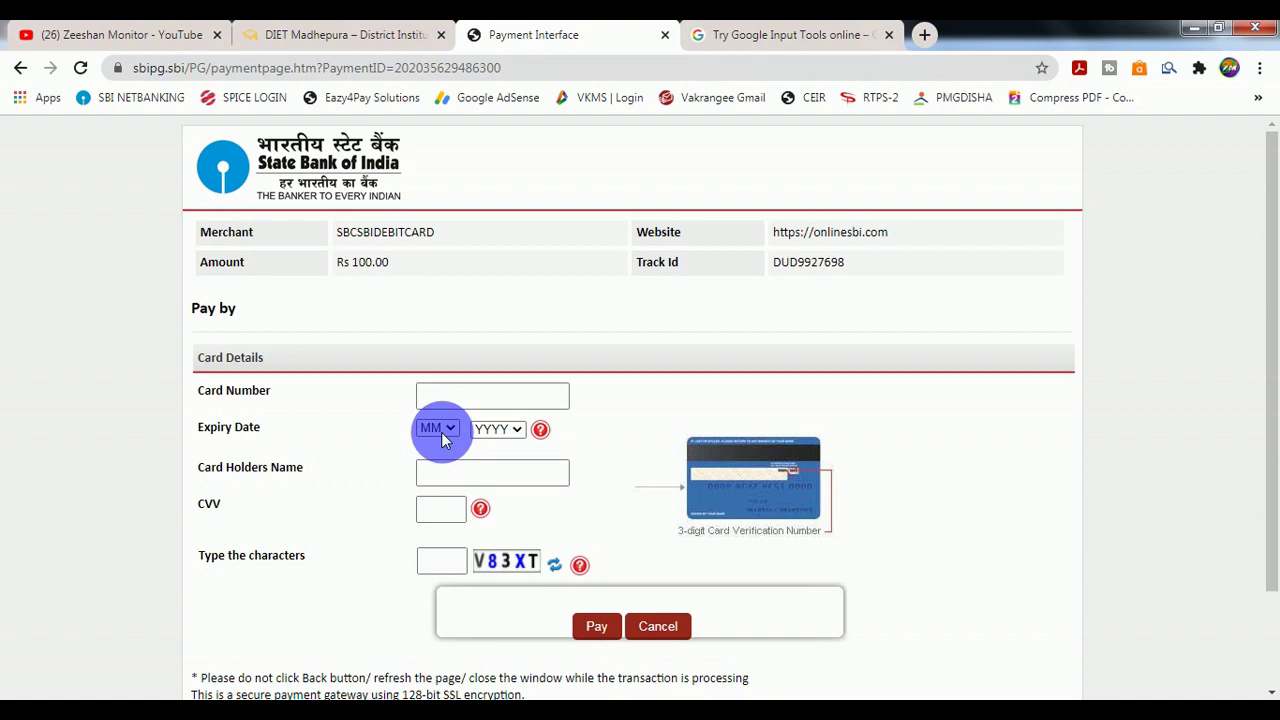
left_click(506, 428)
left_click(465, 476)
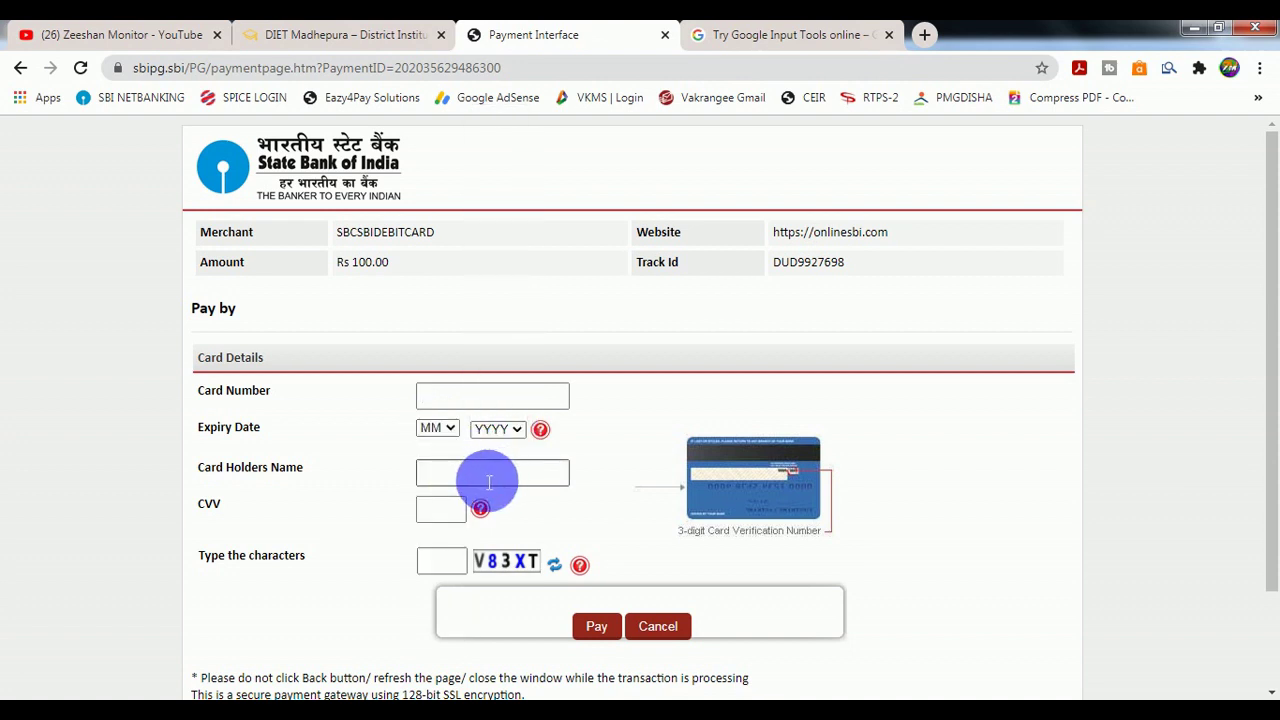
scroll(489, 482, "down", 1)
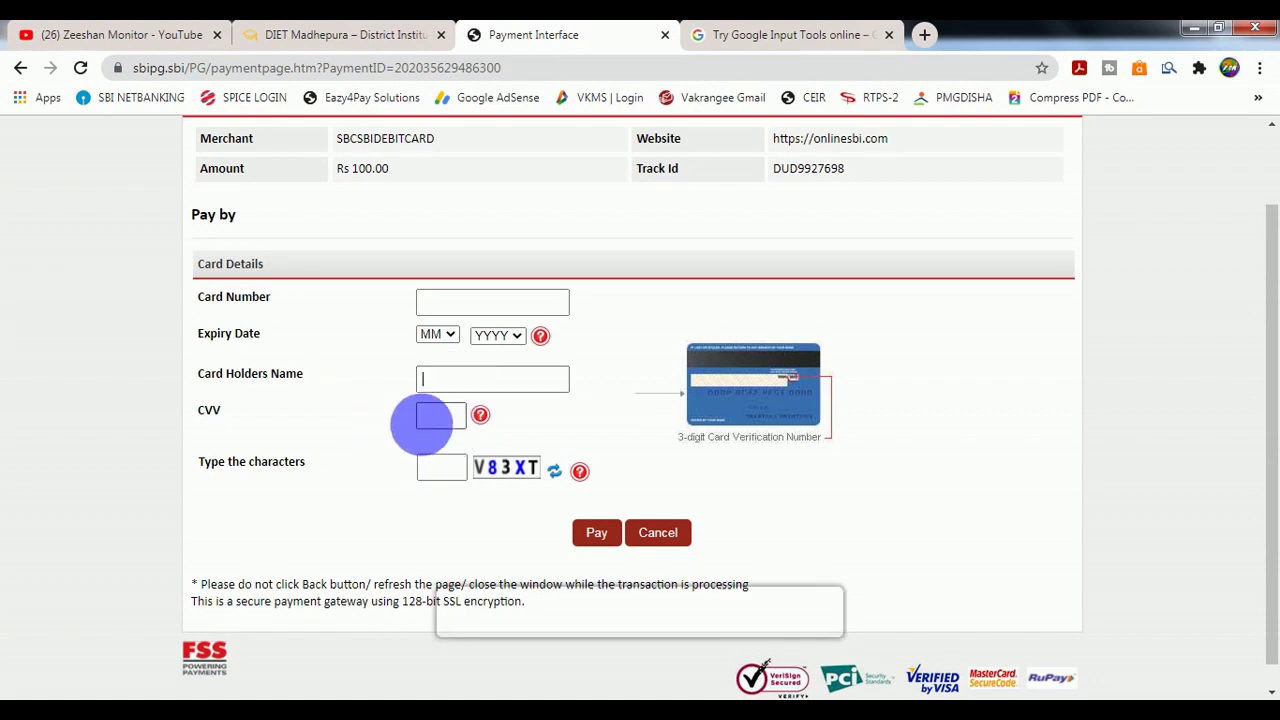
left_click(447, 475)
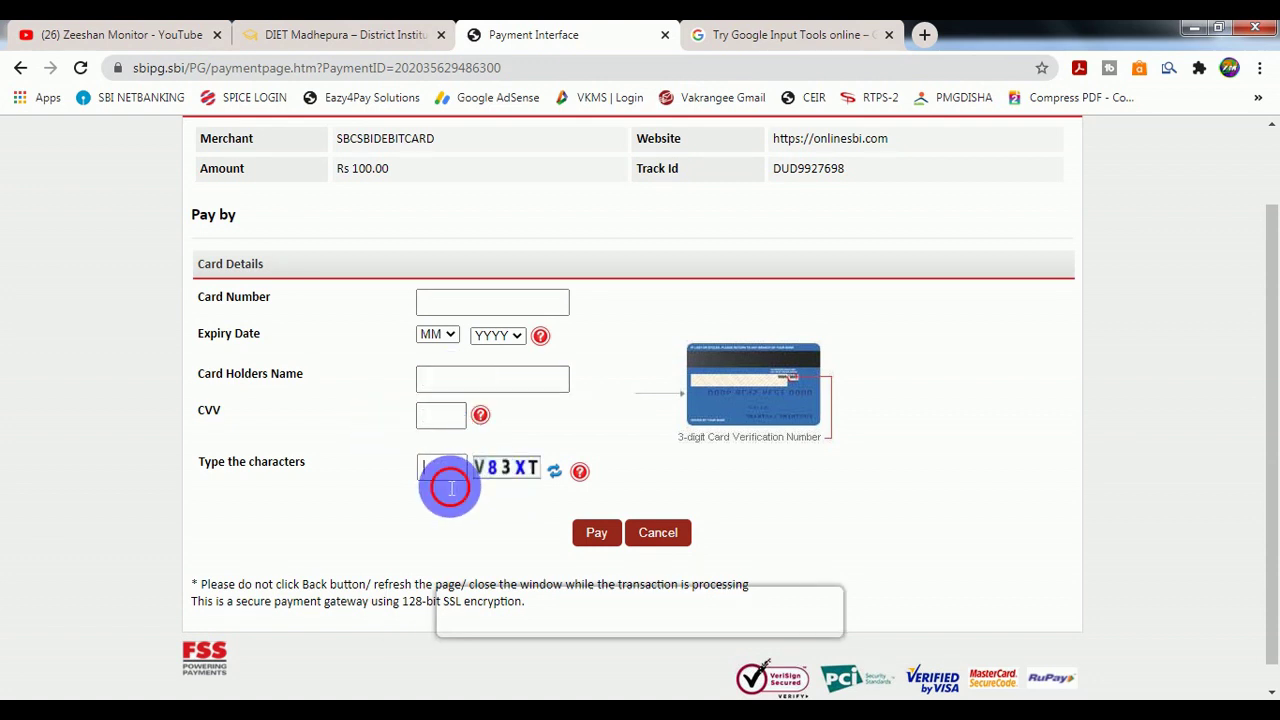
left_click(597, 533)
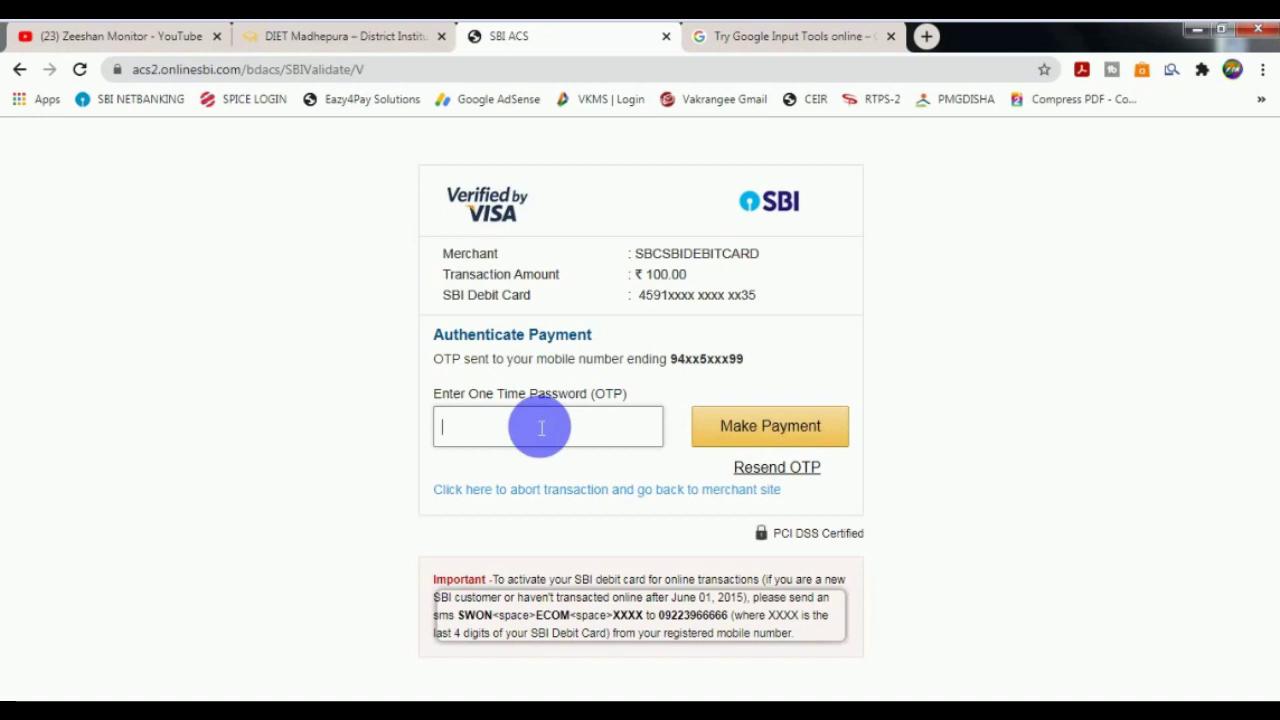
Enter the one-time password to complete the Rs 100.00 SBI payment.
left_click(792, 430)
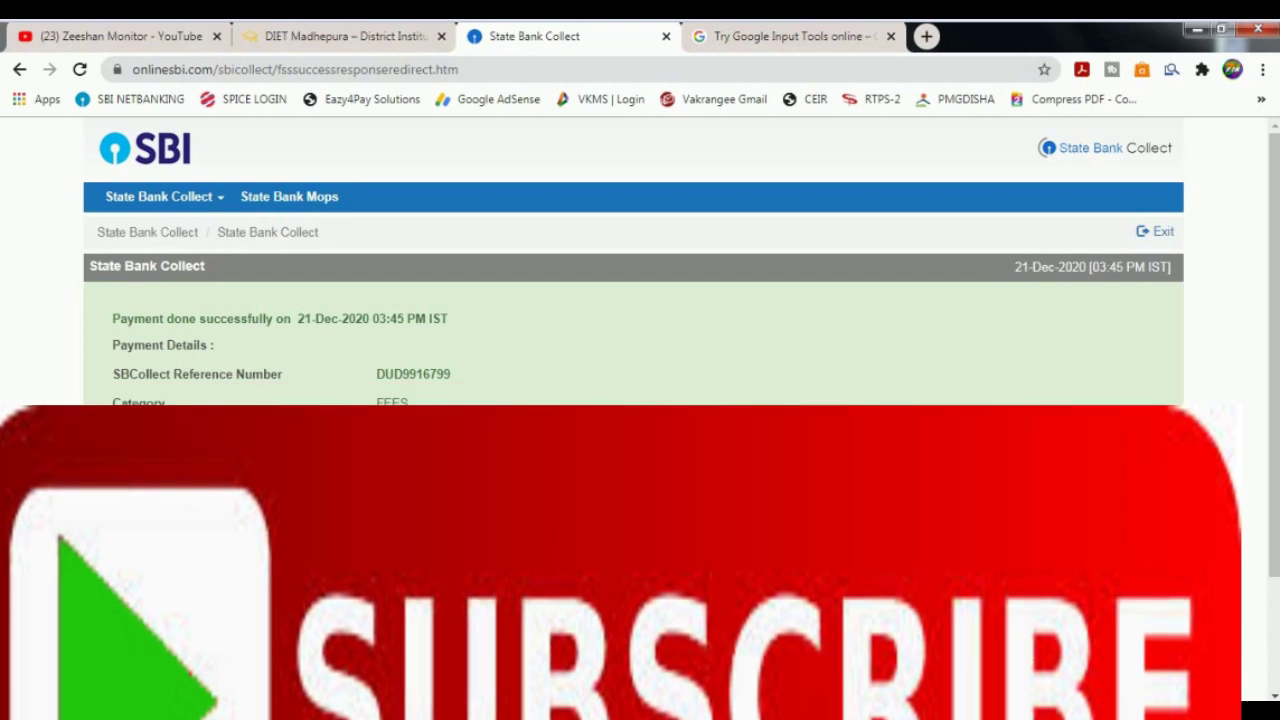
Select the SBCollect reference number on the payment success receipt.
scroll(633, 300, "down", 1)
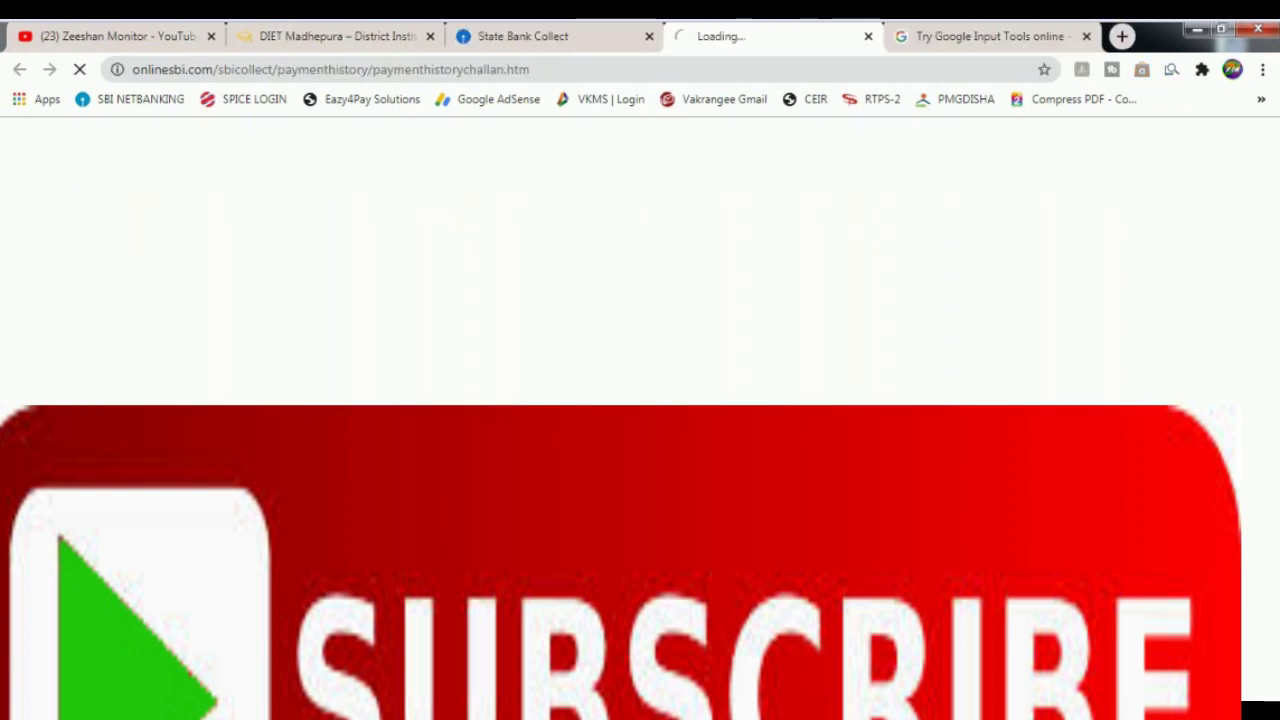
left_click(340, 36)
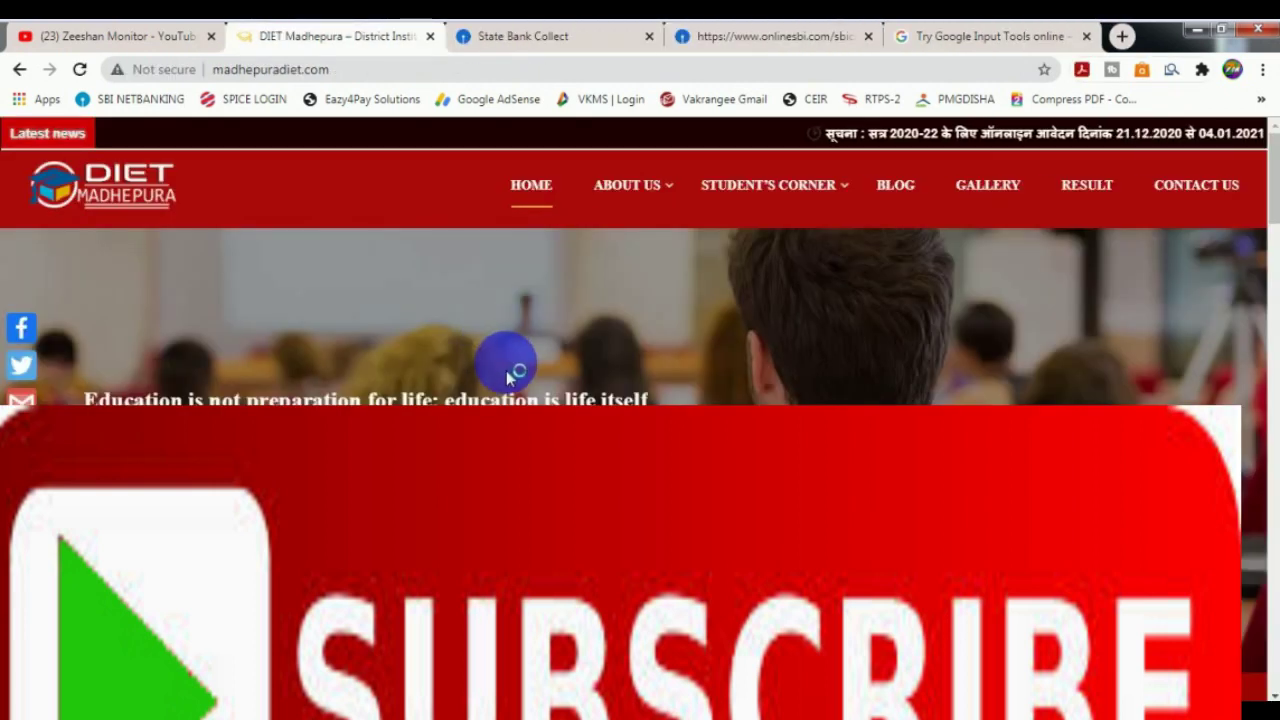
left_click(608, 46)
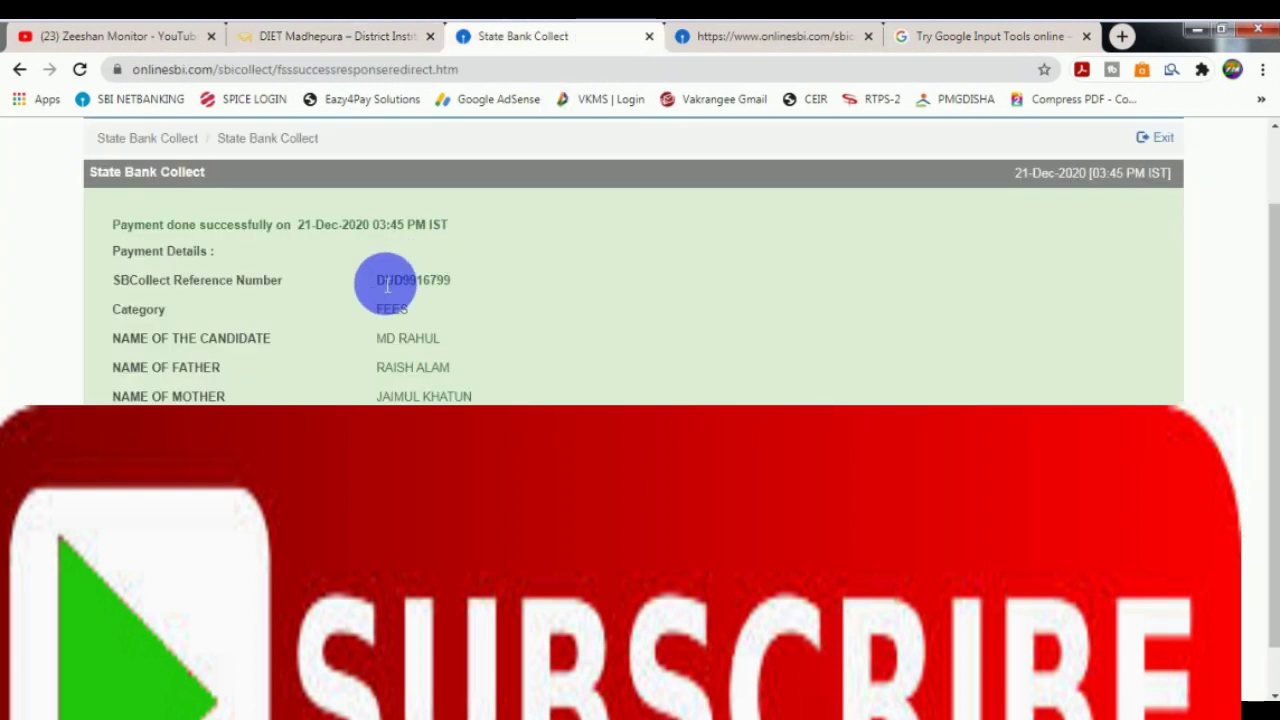
double_click(452, 287)
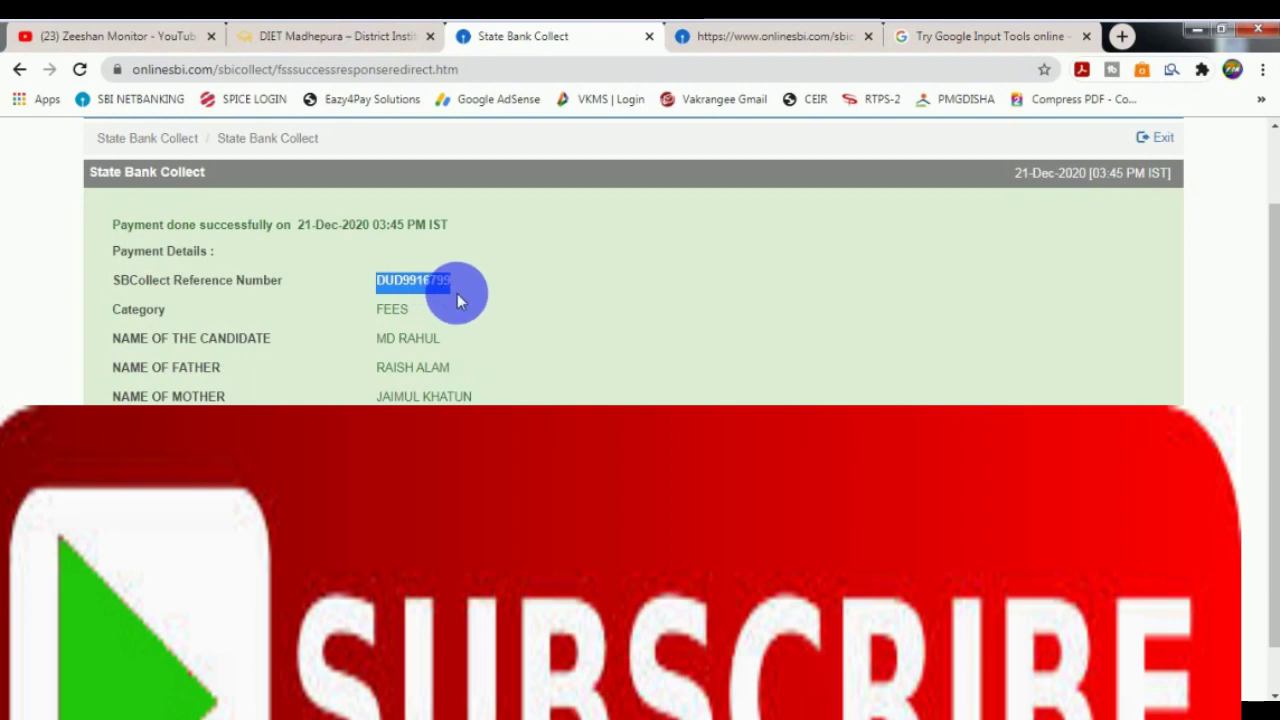
Open the DIET Madhepura 'APPLIED FOR D.EL.ED 2020-22' Google Form.
key("ctrl+shift+Tab")
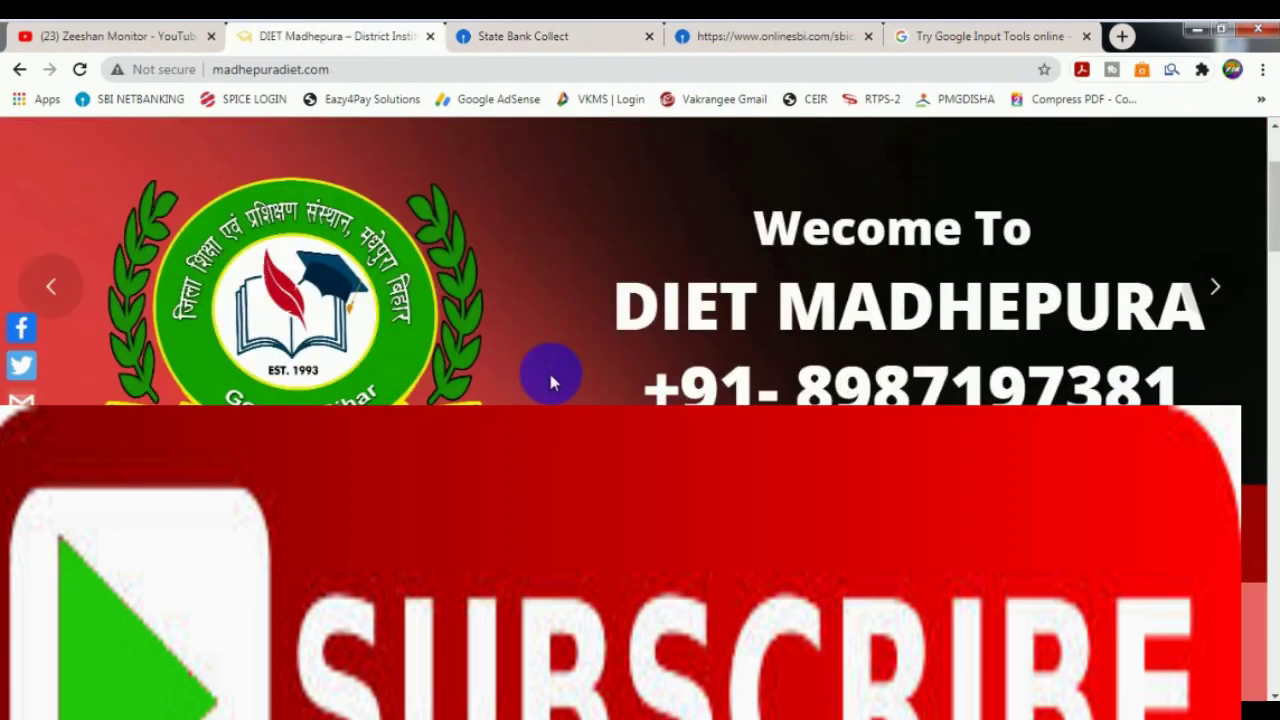
scroll(551, 377, "down", 1)
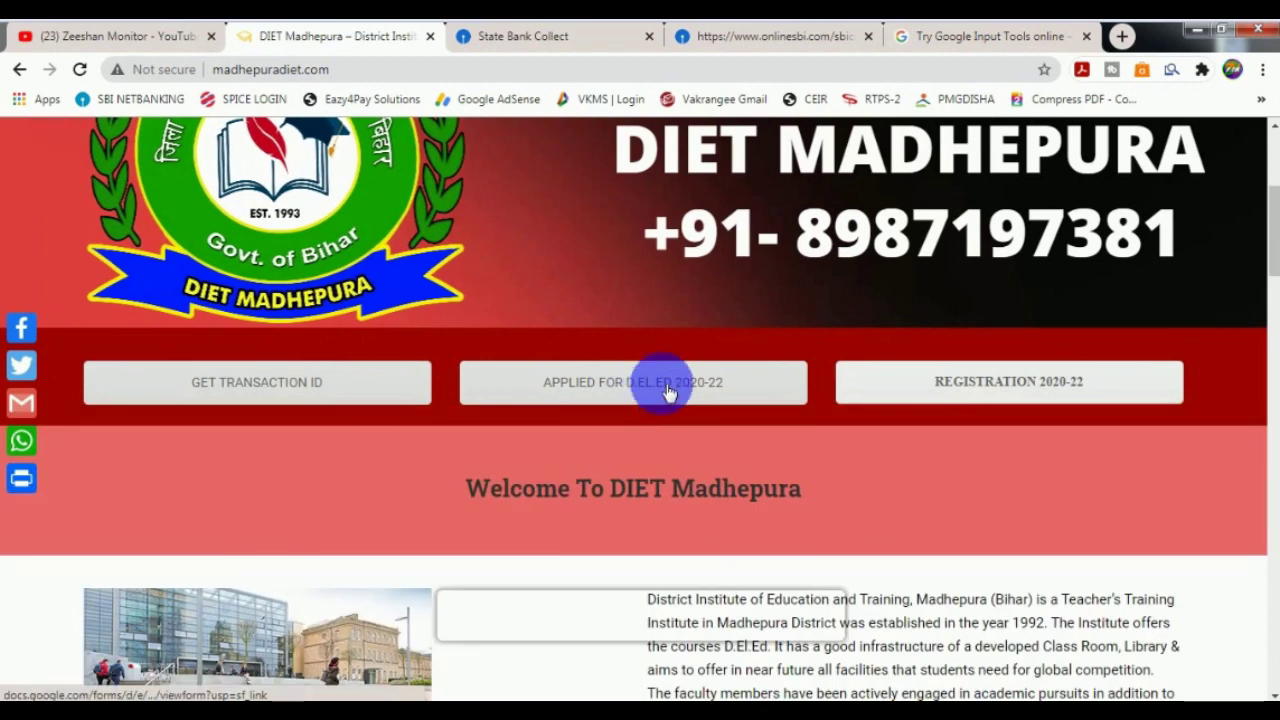
left_click(662, 385)
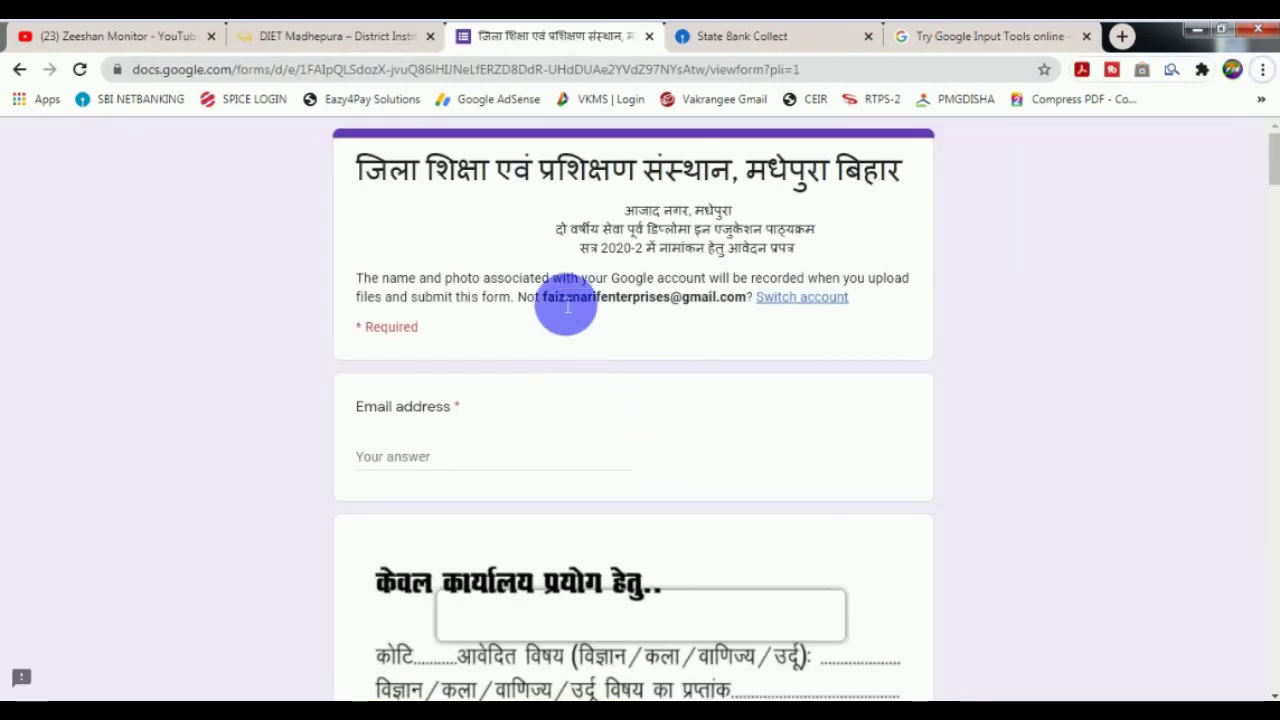
Pass the empty Transaction ID question and expand the subject choice dropdown.
left_click_drag(555, 300, 739, 307)
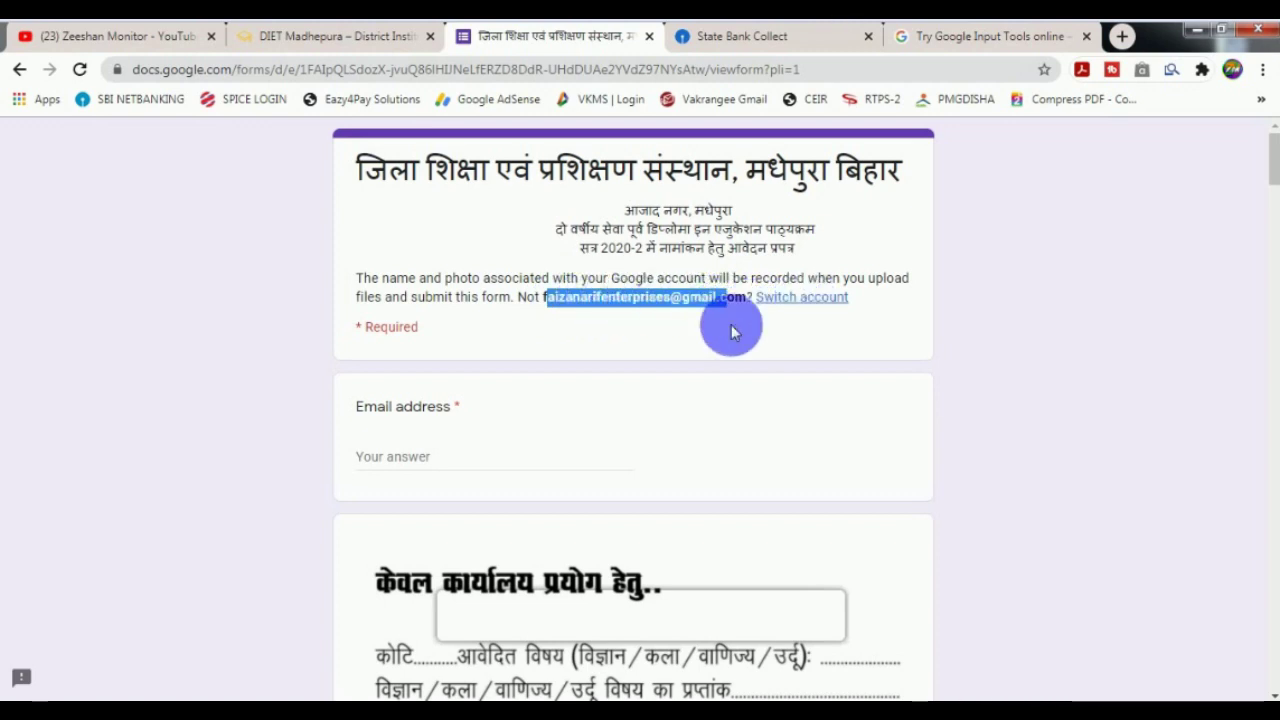
scroll(626, 346, "down", 1)
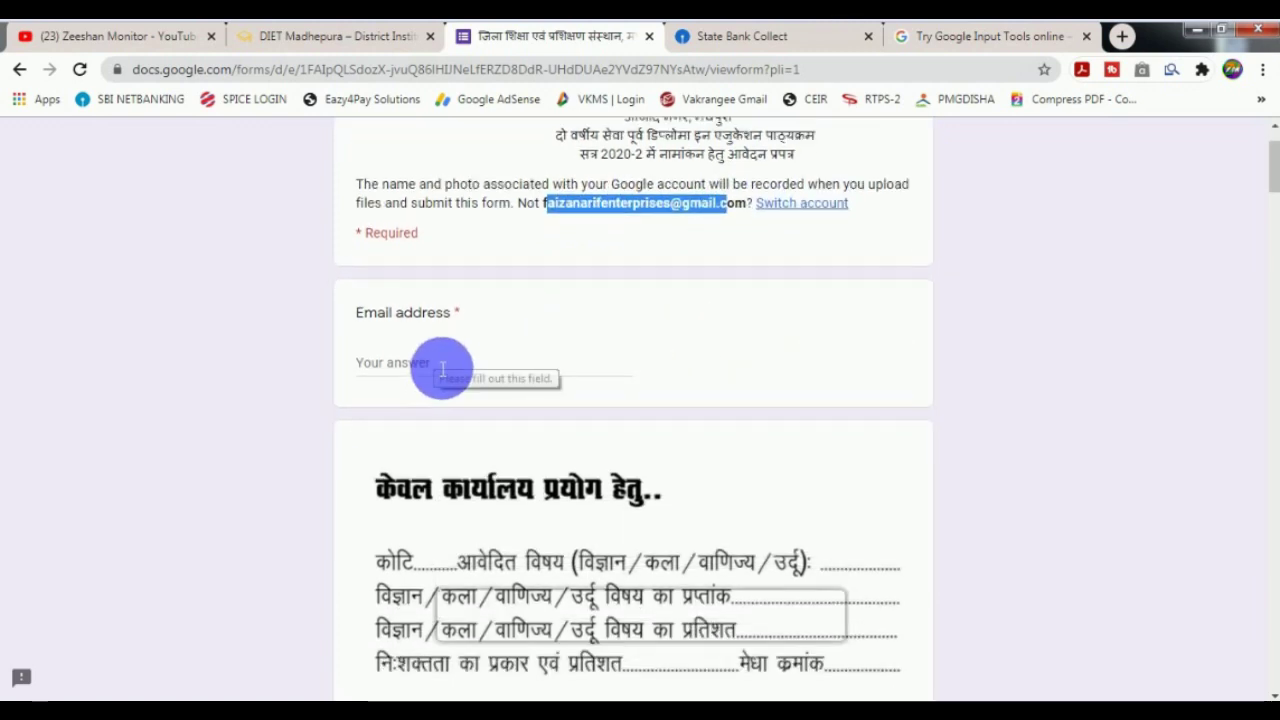
scroll(442, 370, "down", 2)
scroll(442, 370, "down", 3)
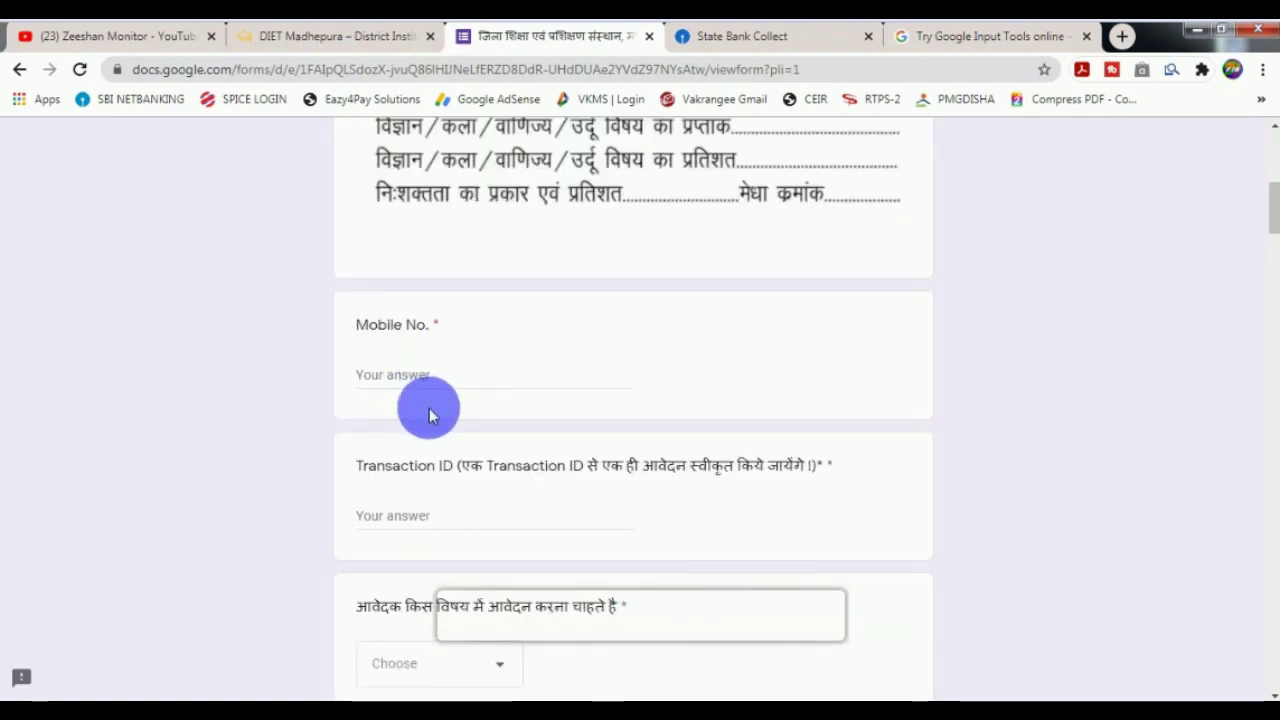
scroll(430, 400, "down", 1)
left_click(433, 423)
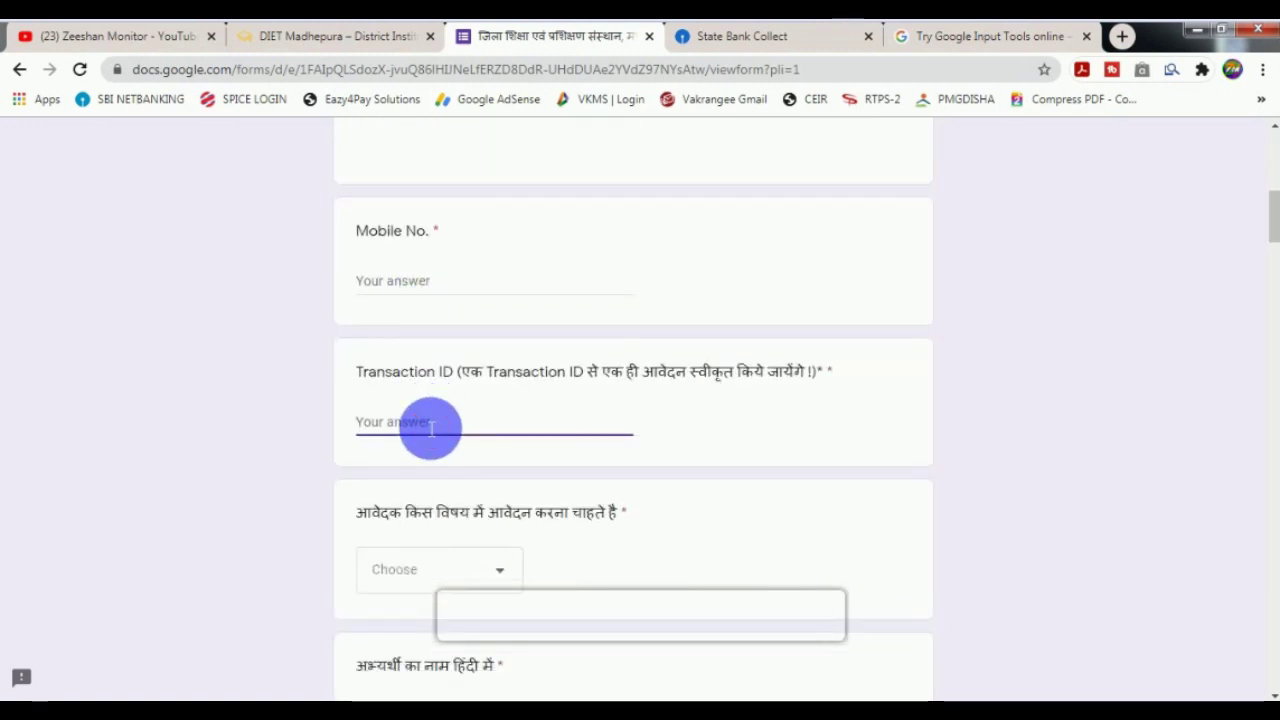
scroll(430, 427, "down", 1)
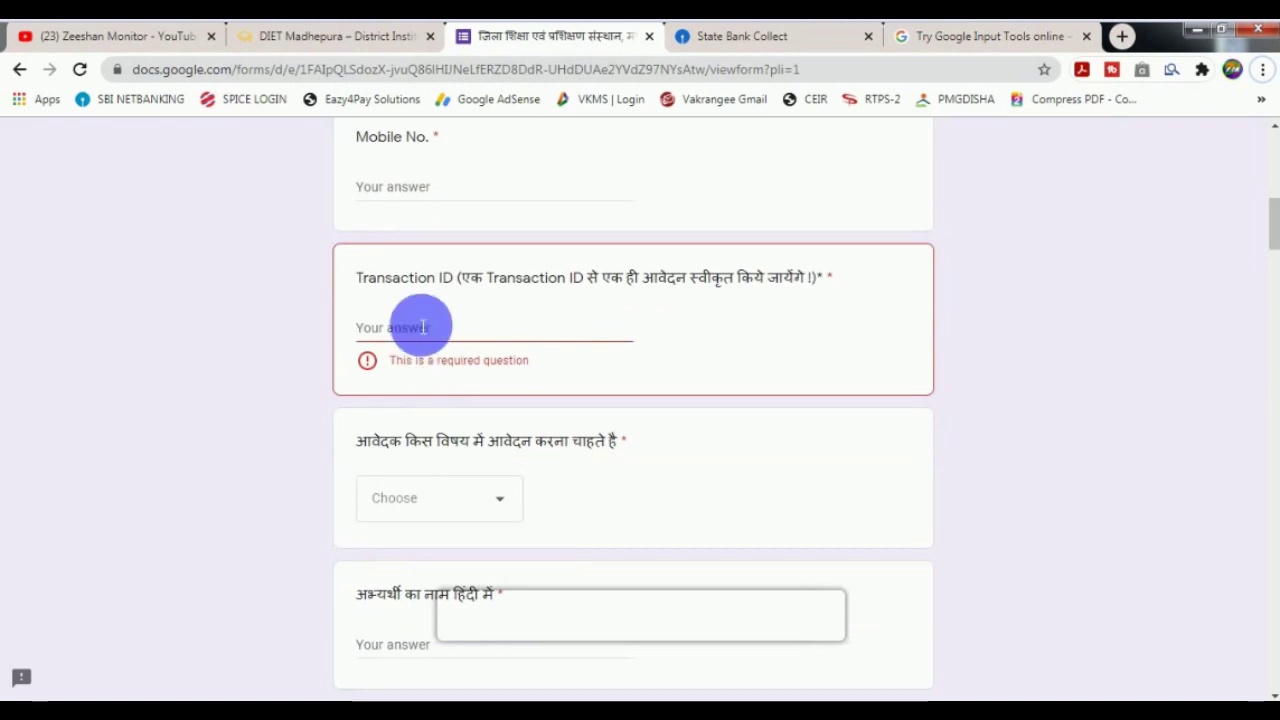
scroll(423, 330, "down", 2)
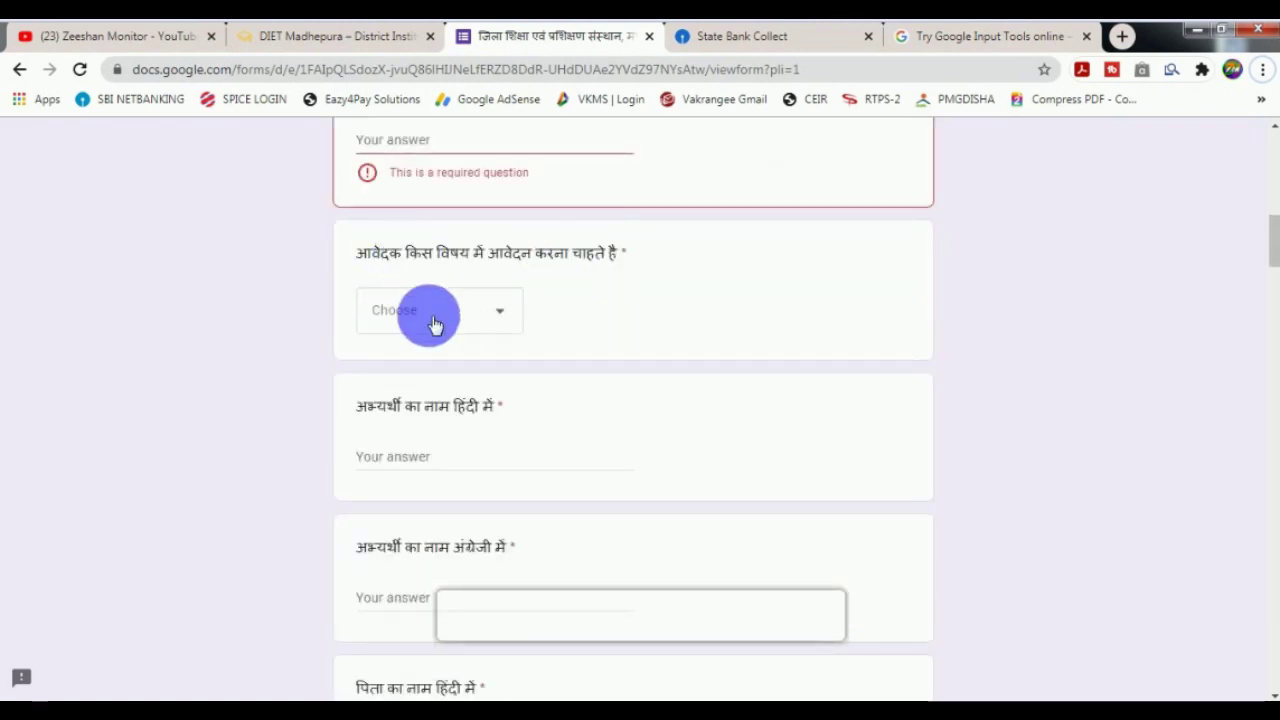
left_click(433, 322)
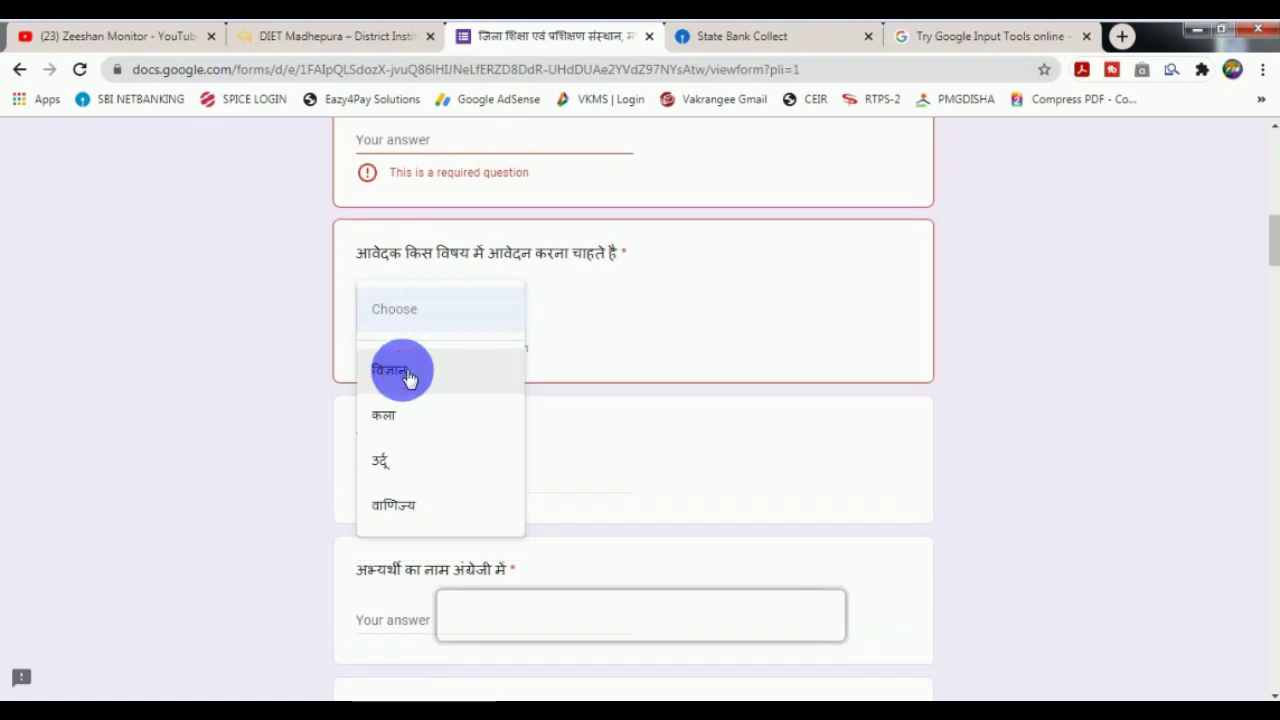
Choose विज्ञान as the subject, then go through the candidate's Hindi and English name fields.
left_click(409, 377)
scroll(406, 371, "down", 1)
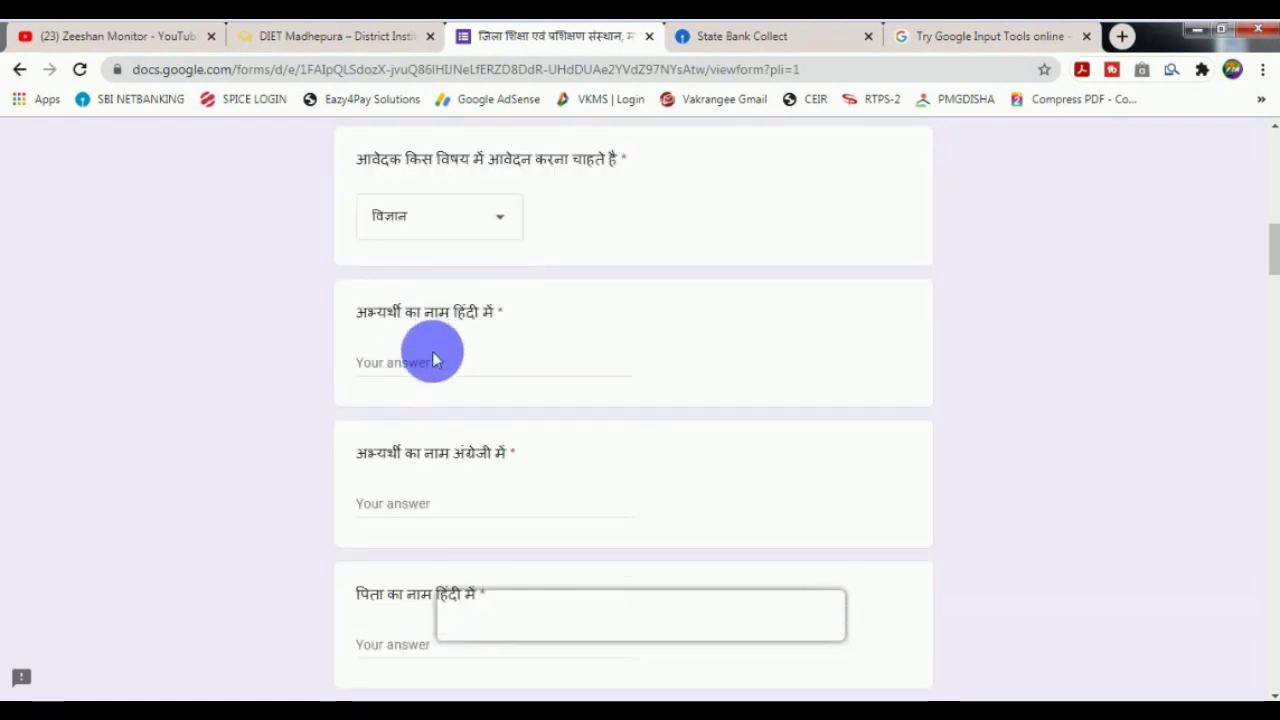
left_click(433, 368)
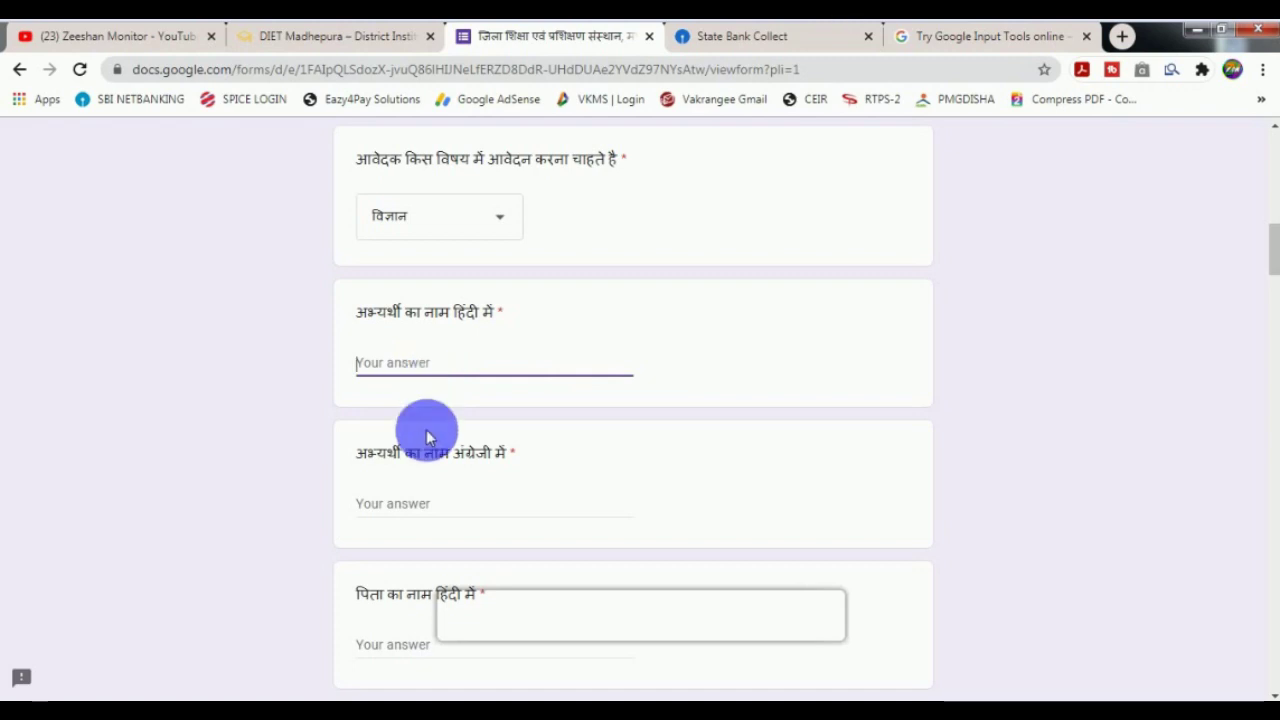
left_click(418, 512)
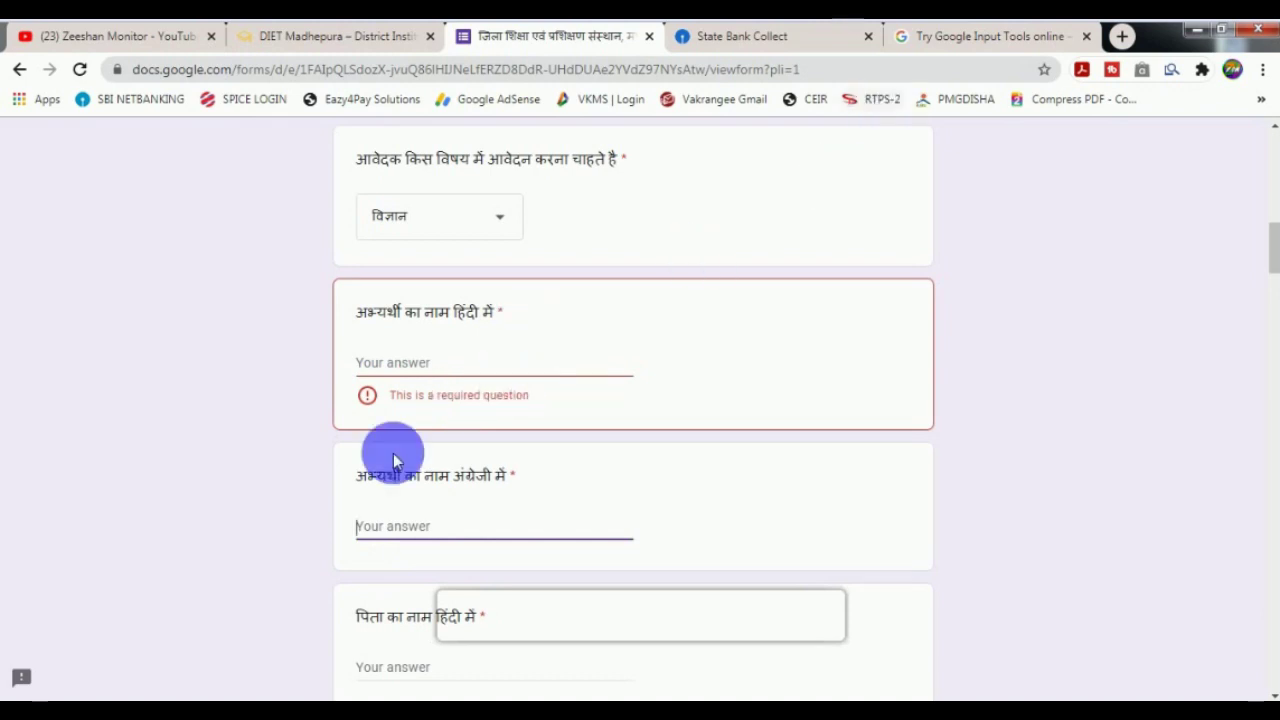
Step through the father's and mother's name fields in Hindi and English.
scroll(430, 380, "down", 2)
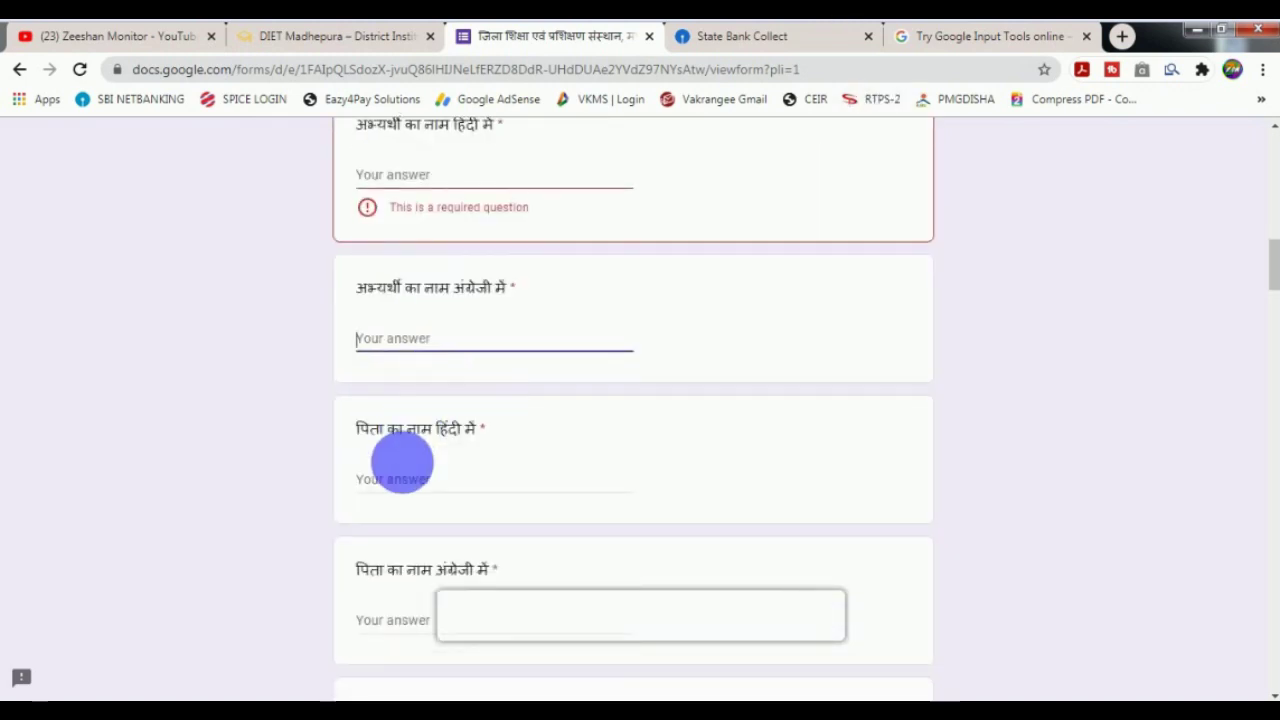
left_click(410, 490)
scroll(447, 485, "down", 2)
scroll(420, 486, "down", 1)
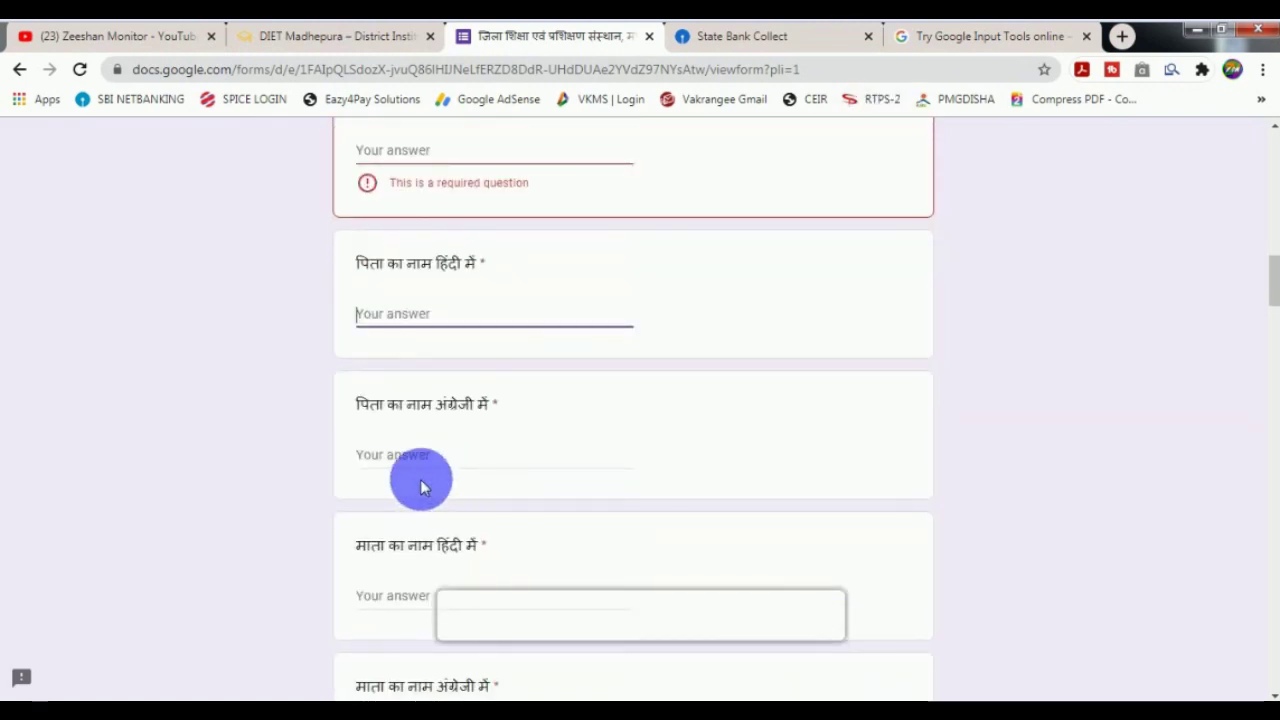
left_click(408, 443)
left_click(422, 478)
scroll(423, 485, "down", 1)
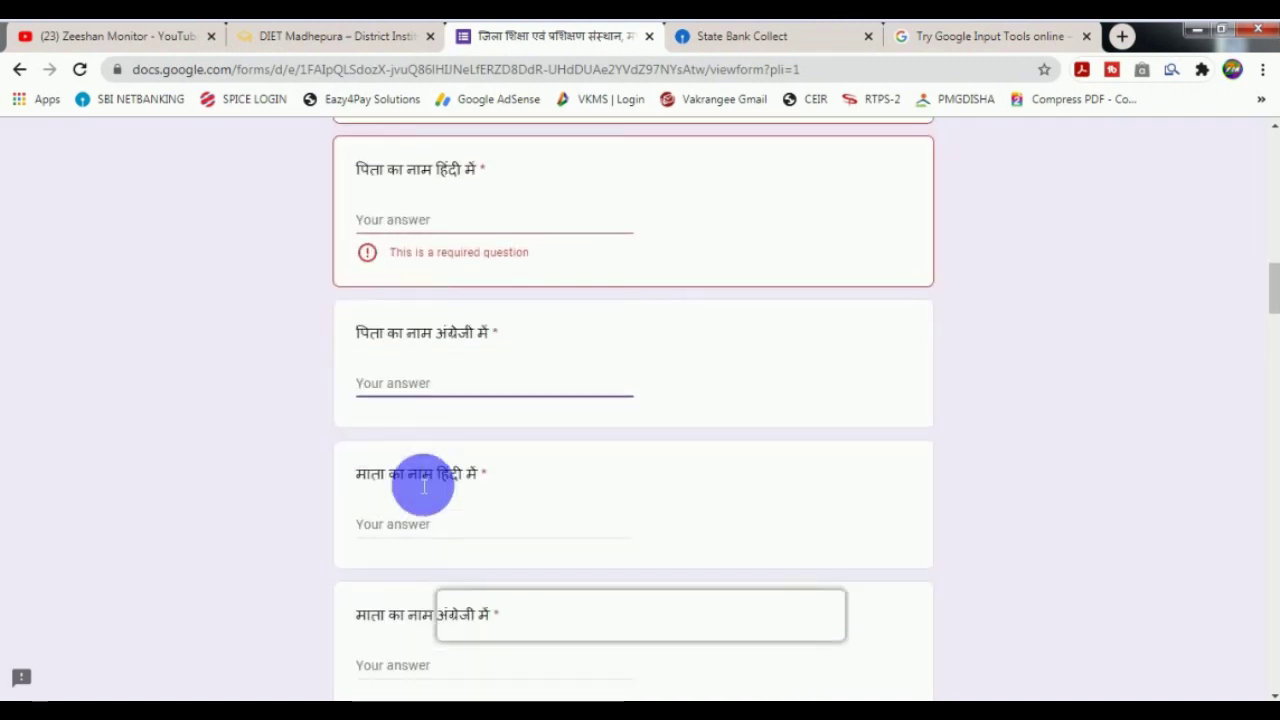
left_click(418, 530)
scroll(423, 525, "down", 3)
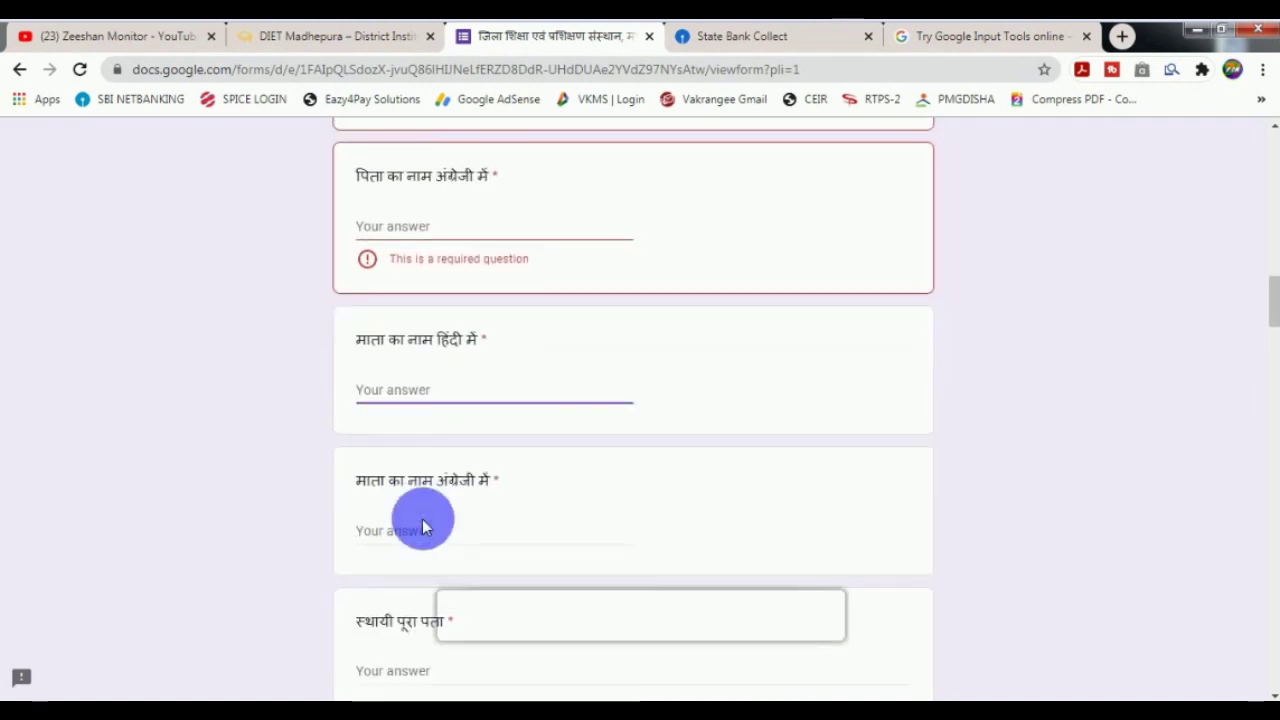
left_click(428, 414)
Move through the permanent and current address fields.
scroll(428, 450, "down", 1)
scroll(428, 452, "down", 2)
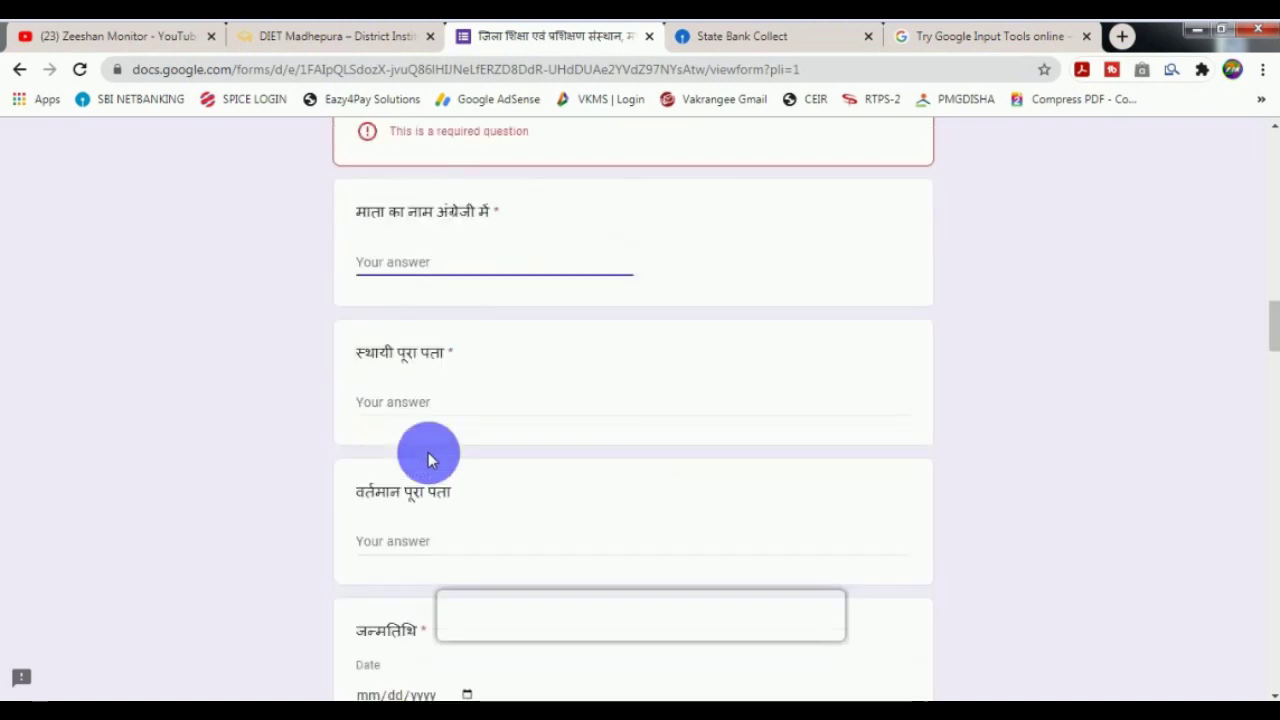
left_click(433, 395)
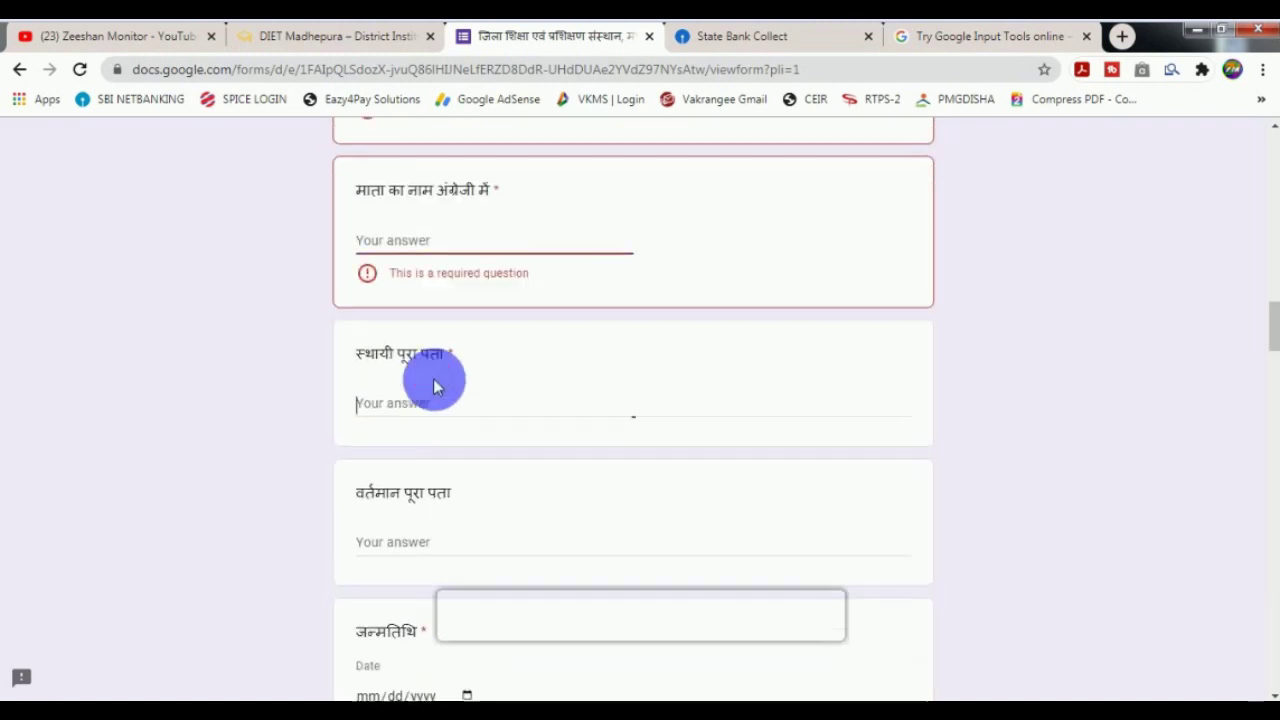
left_click(418, 540)
Mark the applicant's gender as पुरुष.
scroll(428, 539, "down", 3)
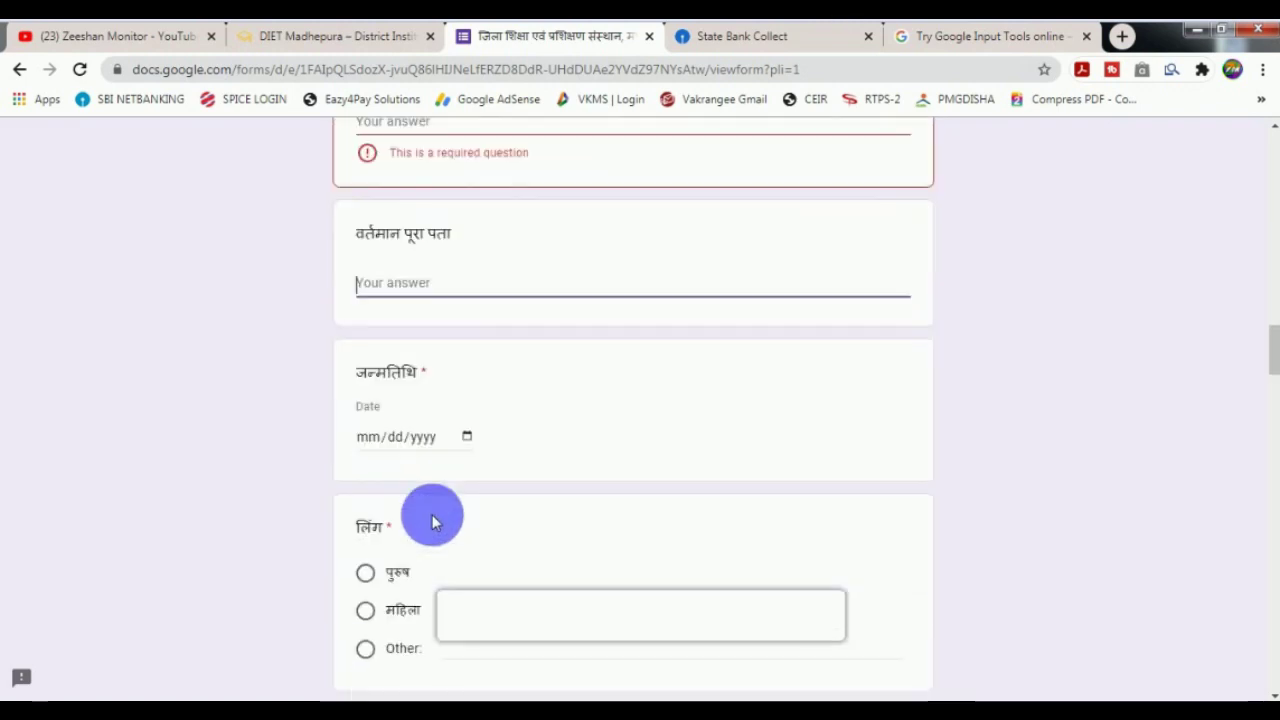
scroll(454, 417, "down", 1)
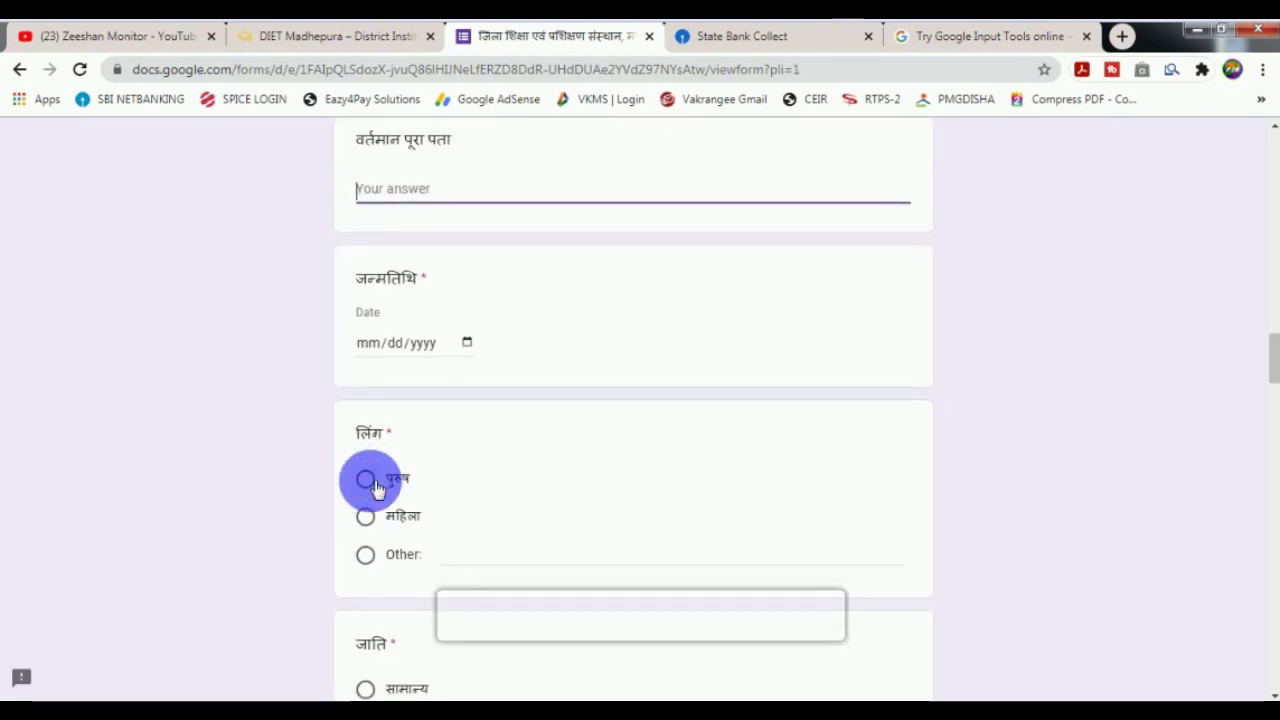
left_click(366, 481)
Select अत्यंत पिछड़ा वर्ग as the caste category, then go to the school name field.
scroll(409, 470, "down", 4)
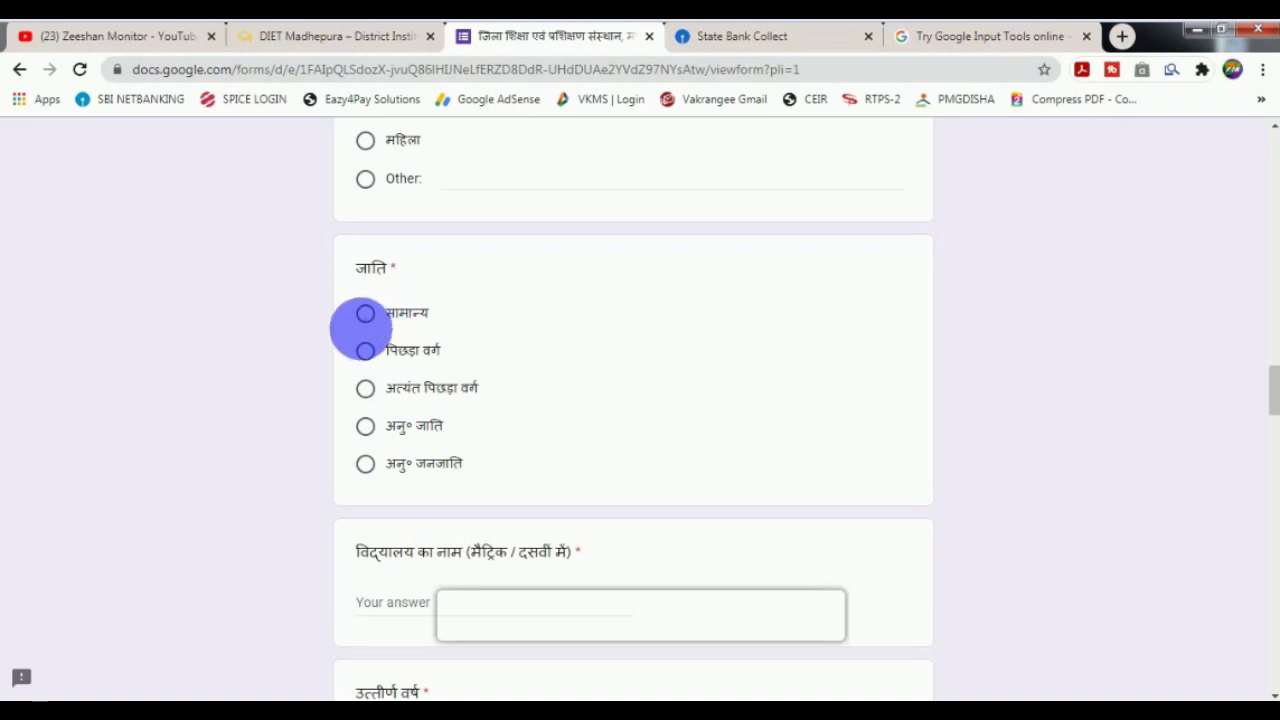
left_click(368, 390)
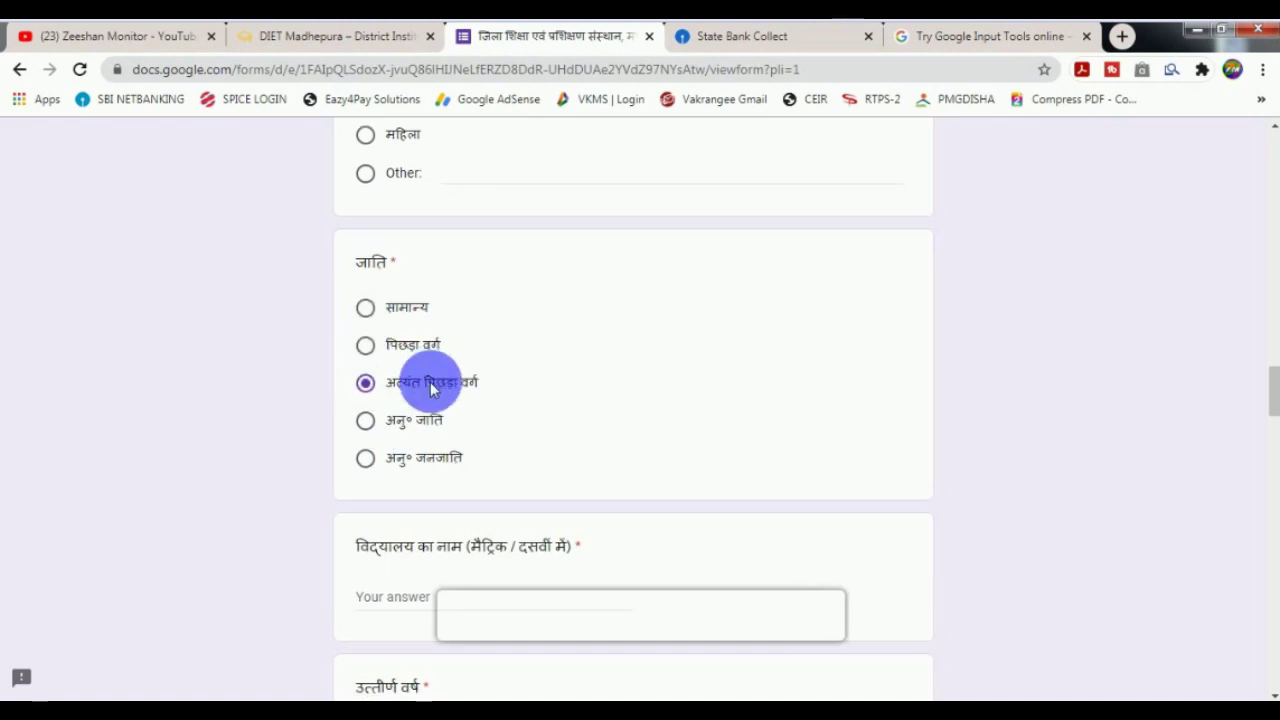
scroll(428, 372, "down", 3)
left_click(436, 333)
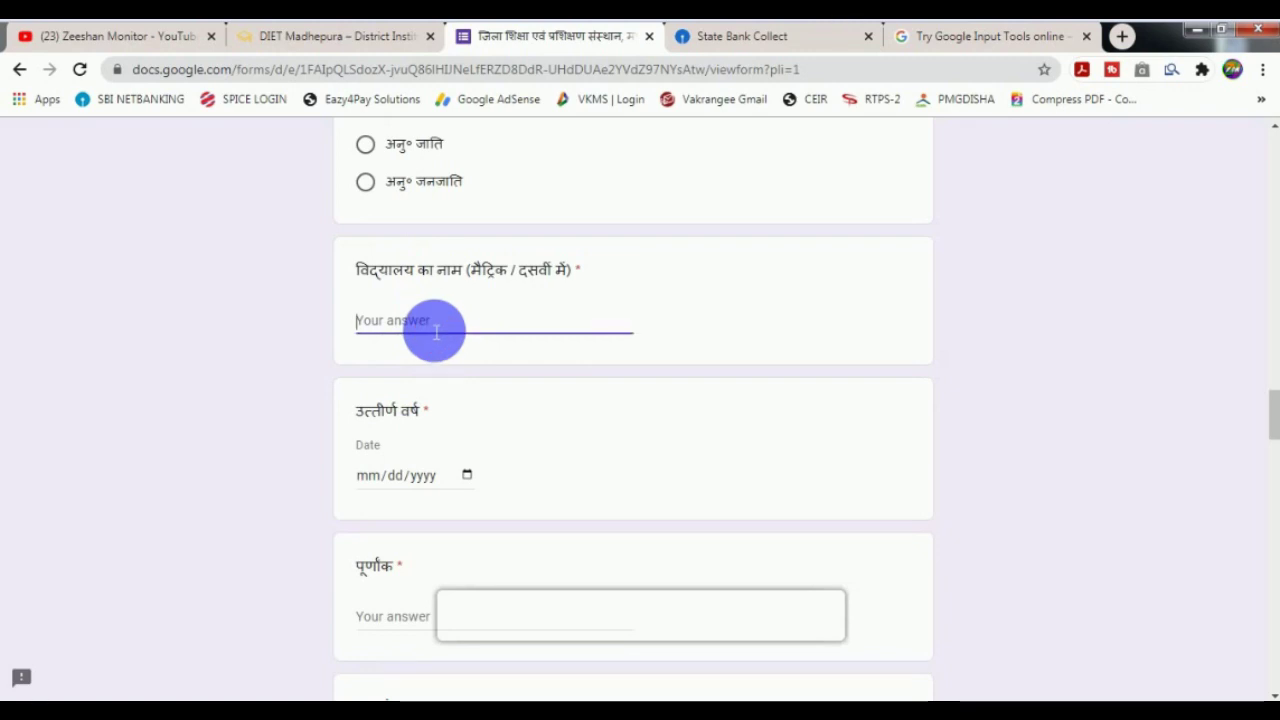
scroll(423, 480, "down", 2)
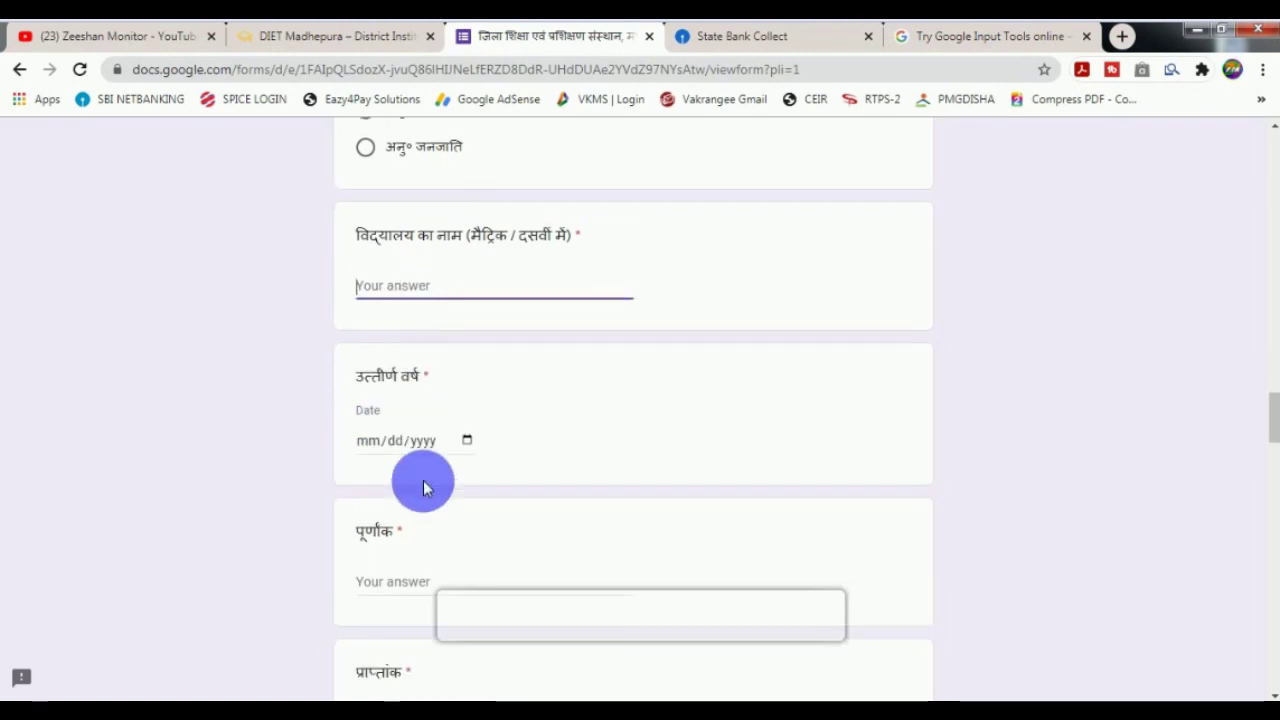
left_click(410, 435)
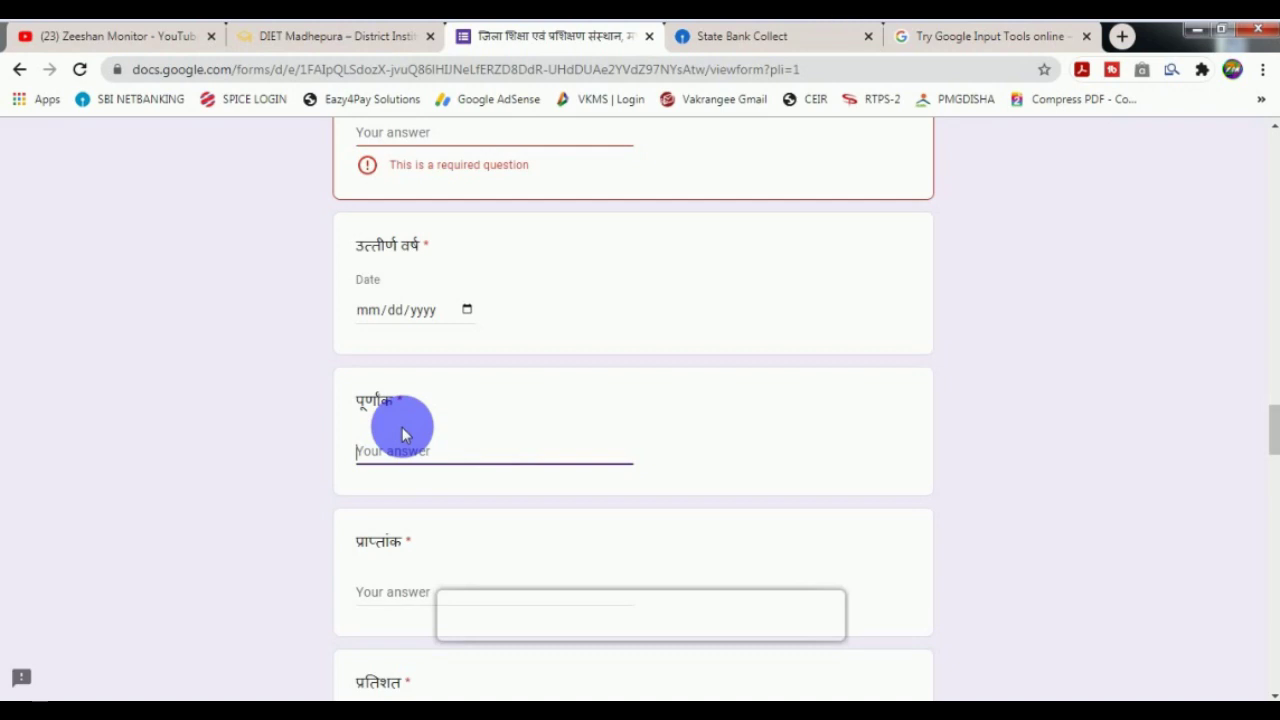
scroll(402, 430, "down", 2)
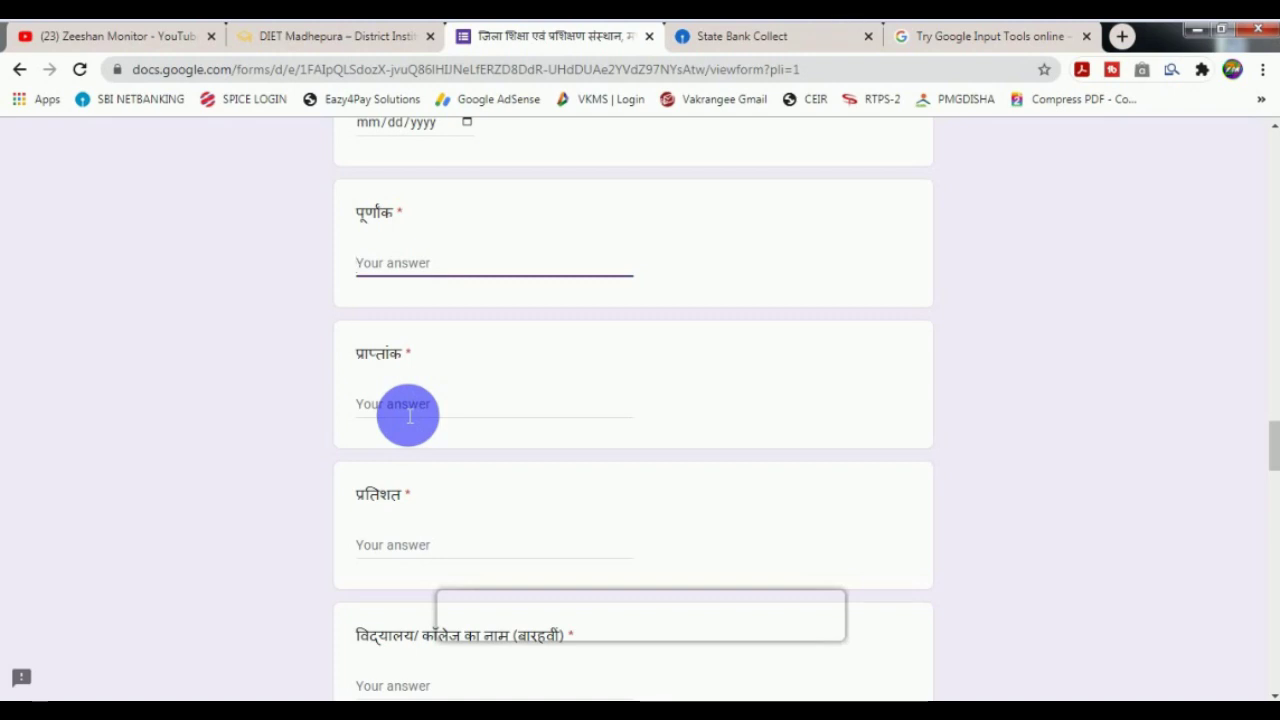
left_click(409, 415)
scroll(398, 447, "down", 1)
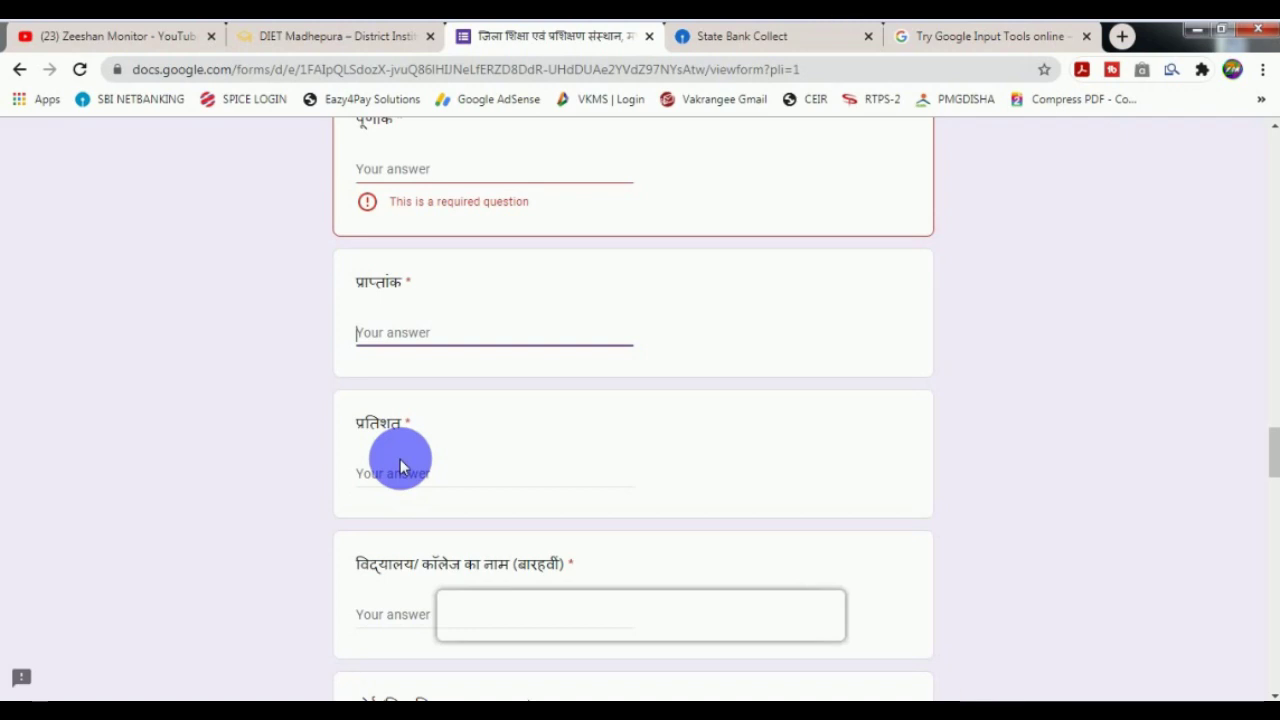
left_click(402, 470)
scroll(408, 477, "down", 1)
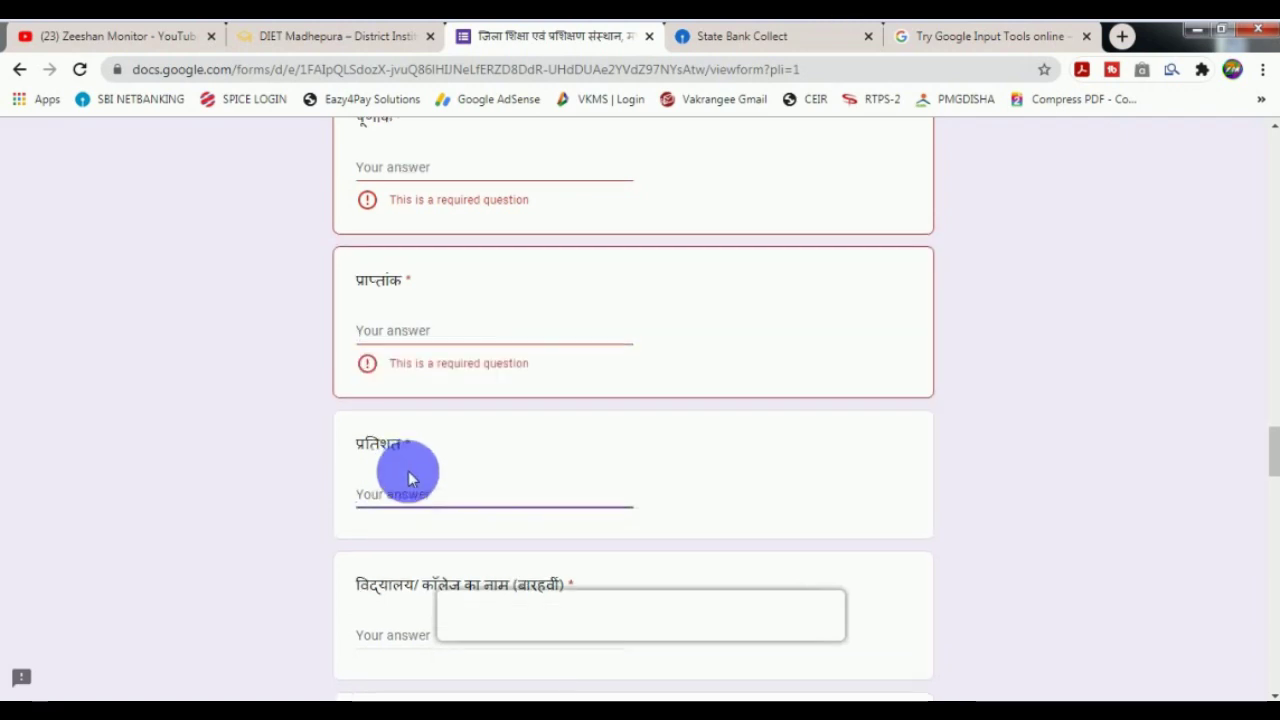
scroll(408, 470, "down", 1)
left_click(414, 455)
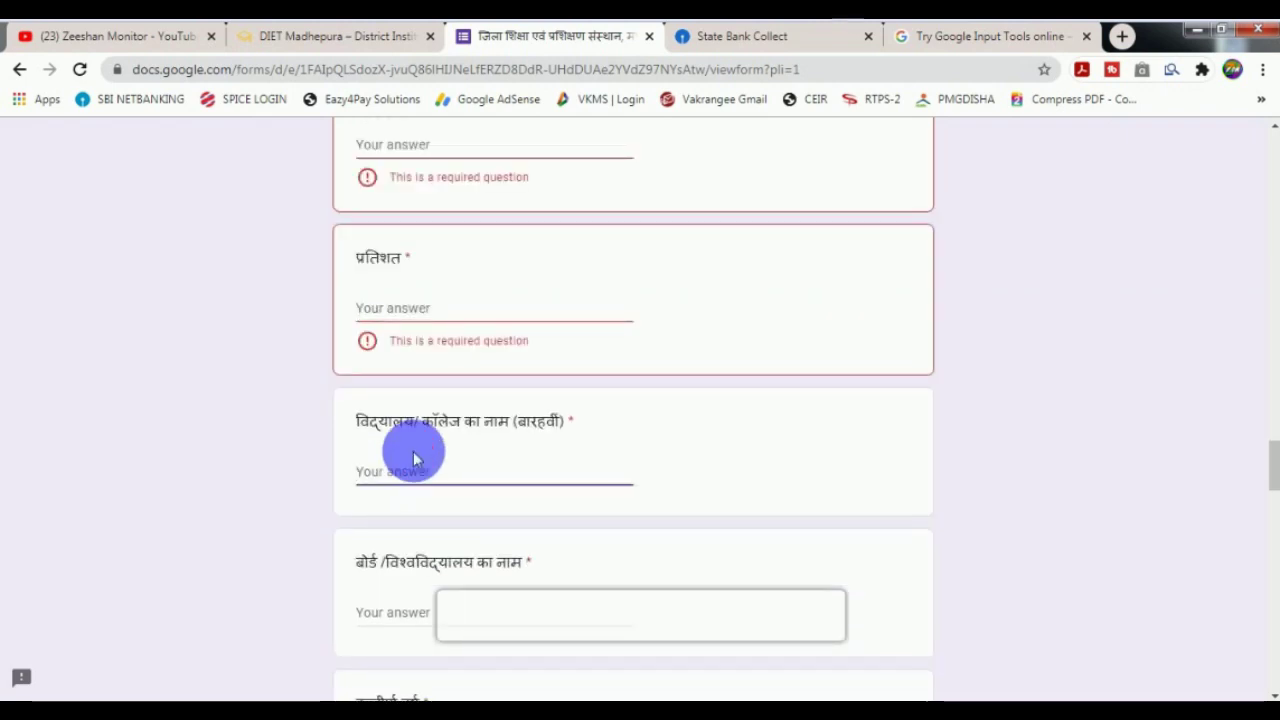
scroll(414, 460, "down", 1)
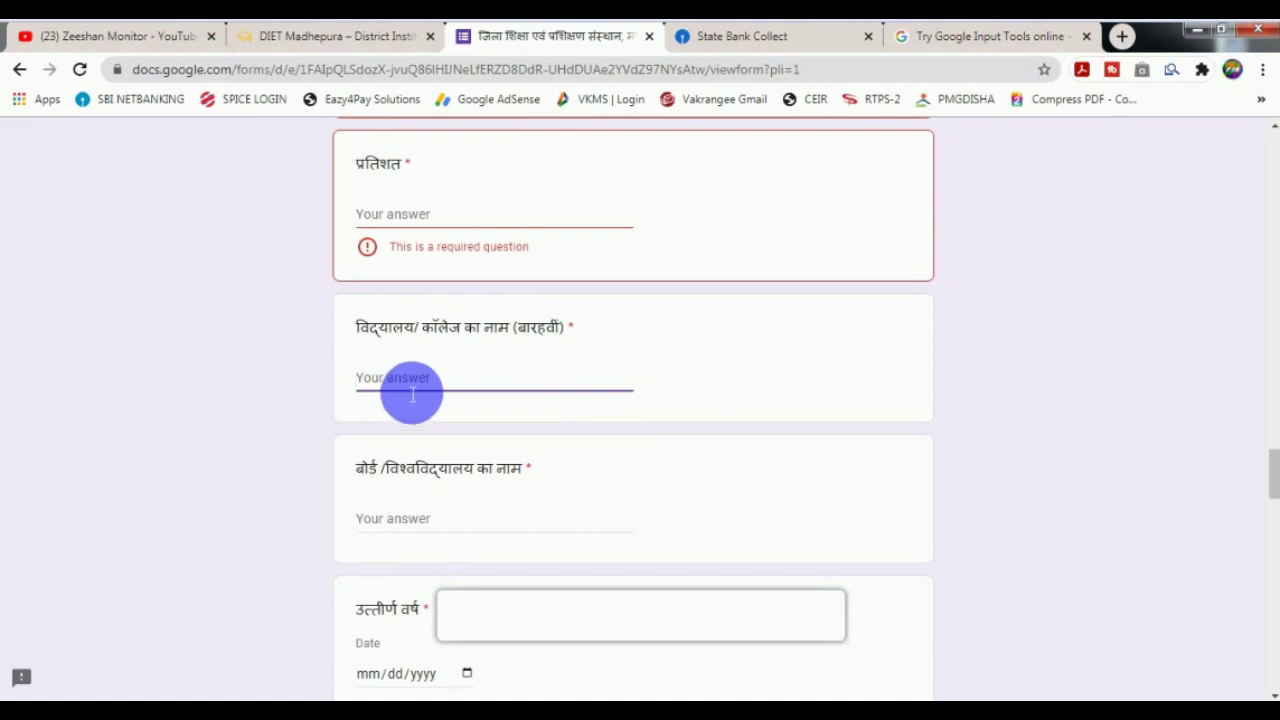
scroll(409, 414, "down", 1)
left_click(411, 423)
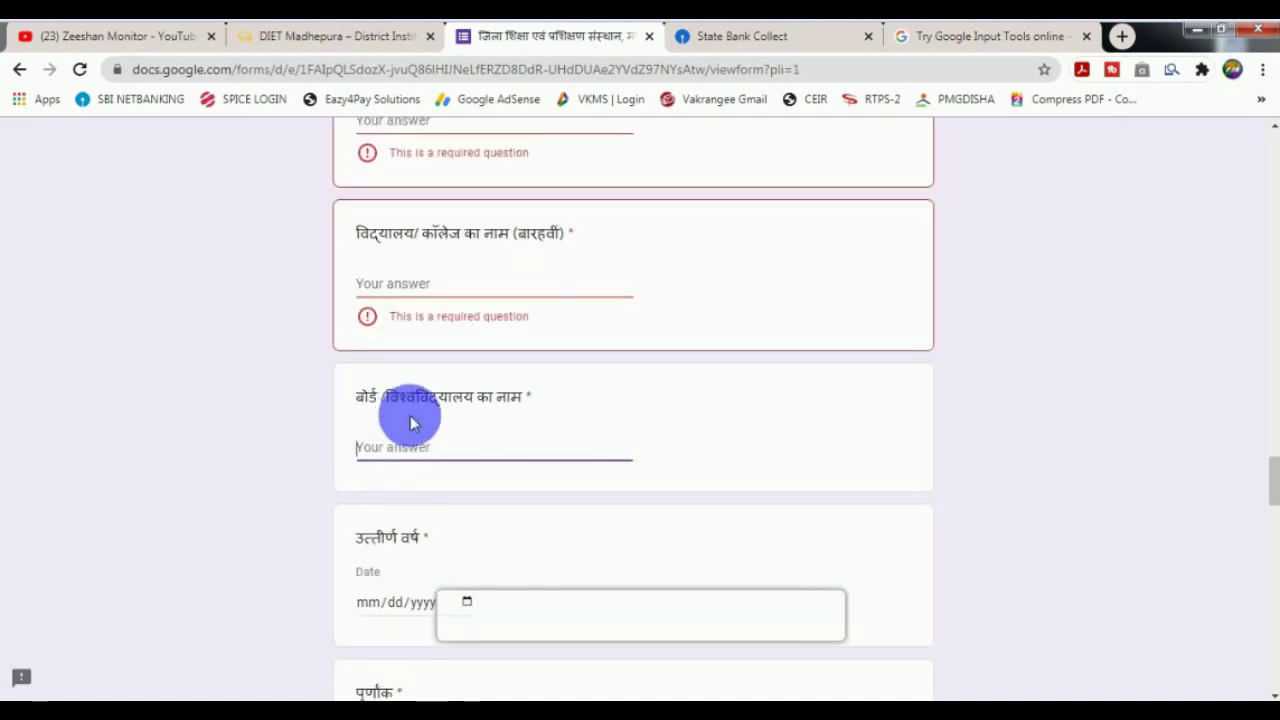
scroll(412, 422, "down", 1)
scroll(416, 426, "down", 1)
scroll(400, 430, "down", 2)
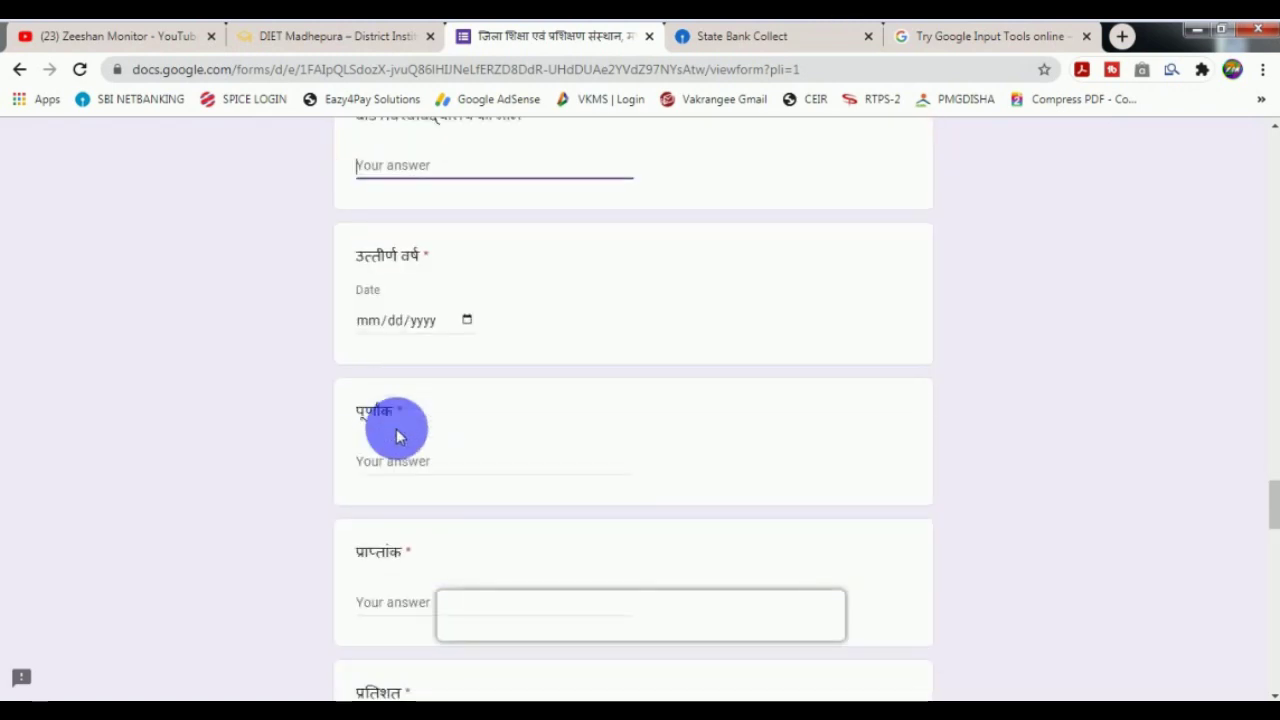
left_click(415, 374)
scroll(415, 374, "down", 1)
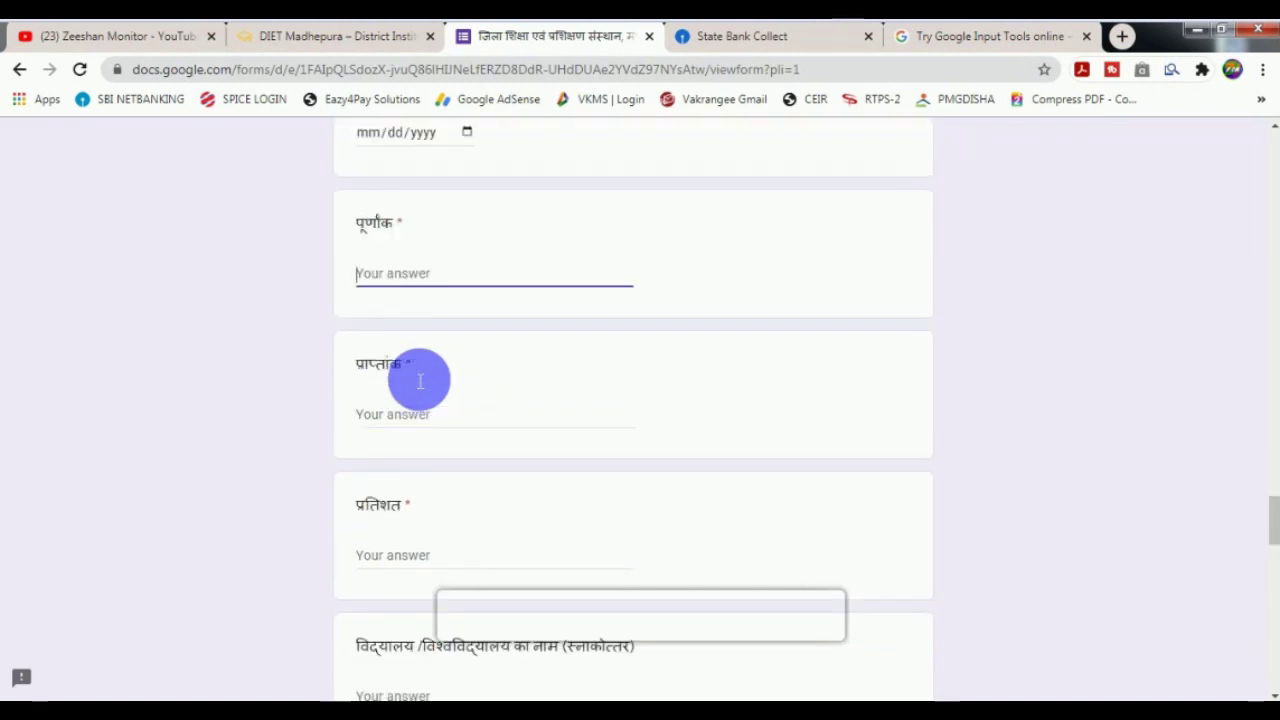
left_click(408, 414)
scroll(406, 418, "down", 2)
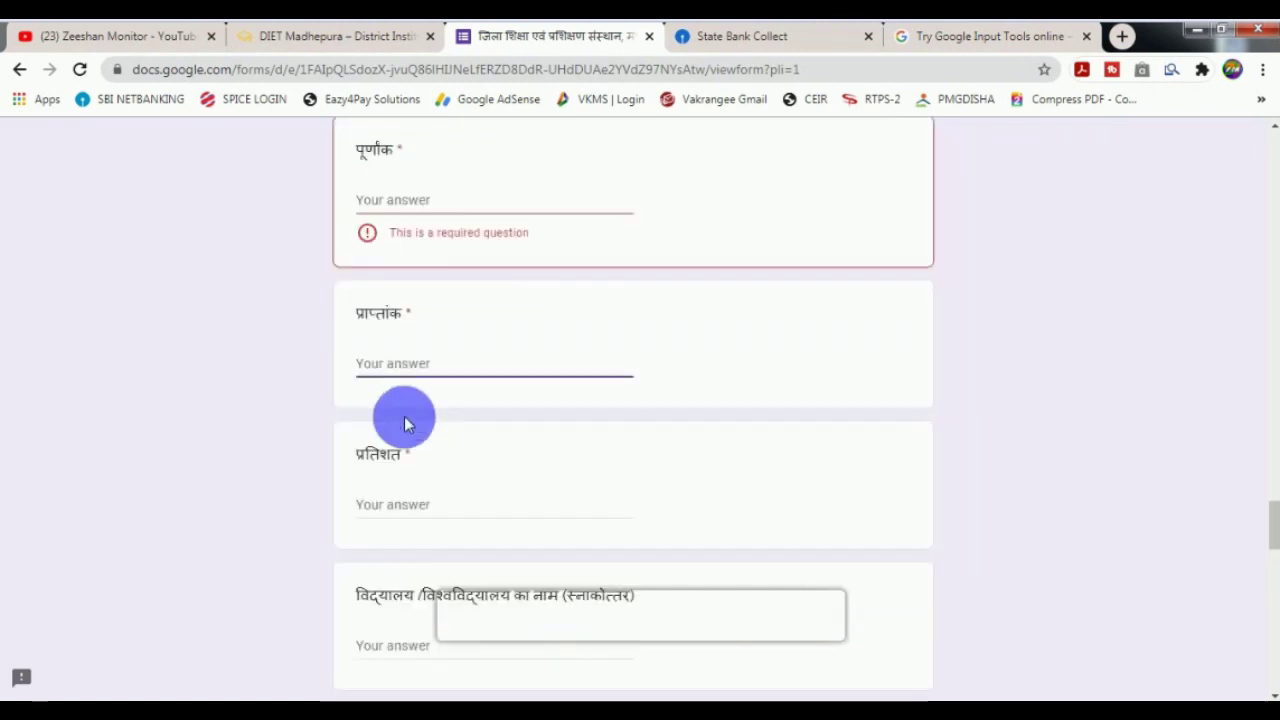
left_click(412, 402)
scroll(409, 403, "down", 1)
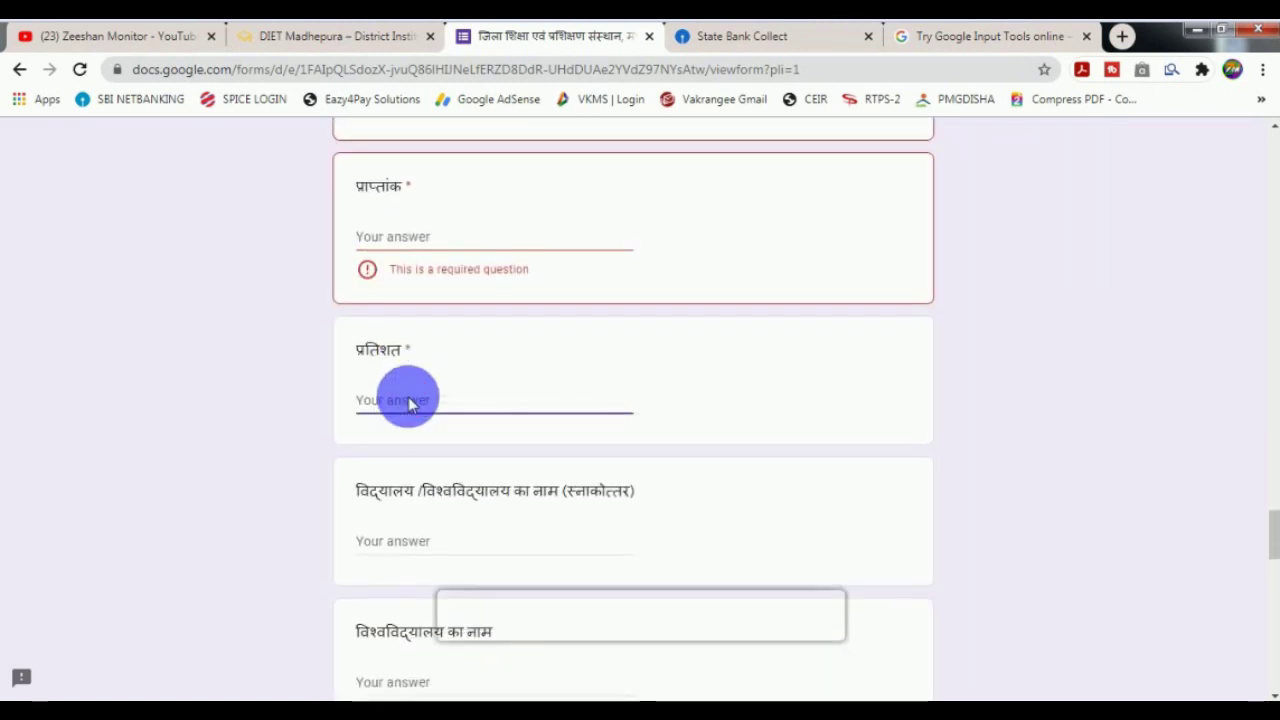
scroll(453, 418, "down", 1)
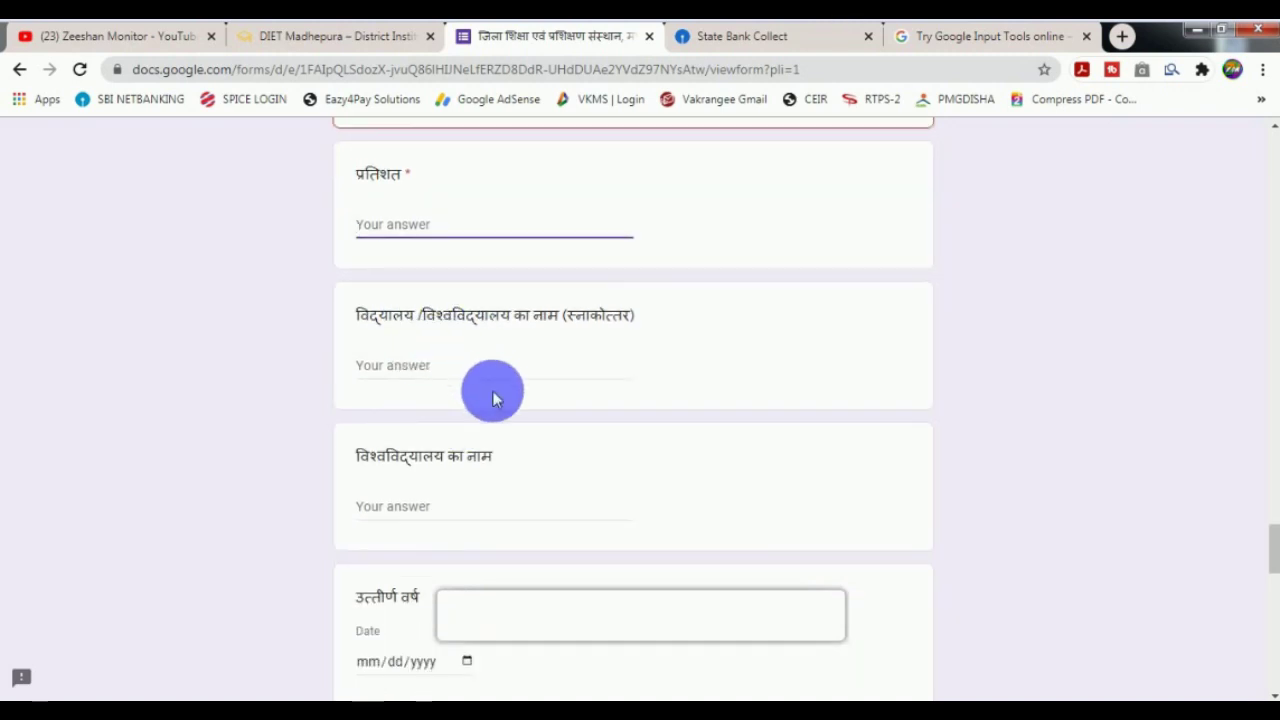
scroll(494, 394, "down", 1)
scroll(494, 404, "down", 5)
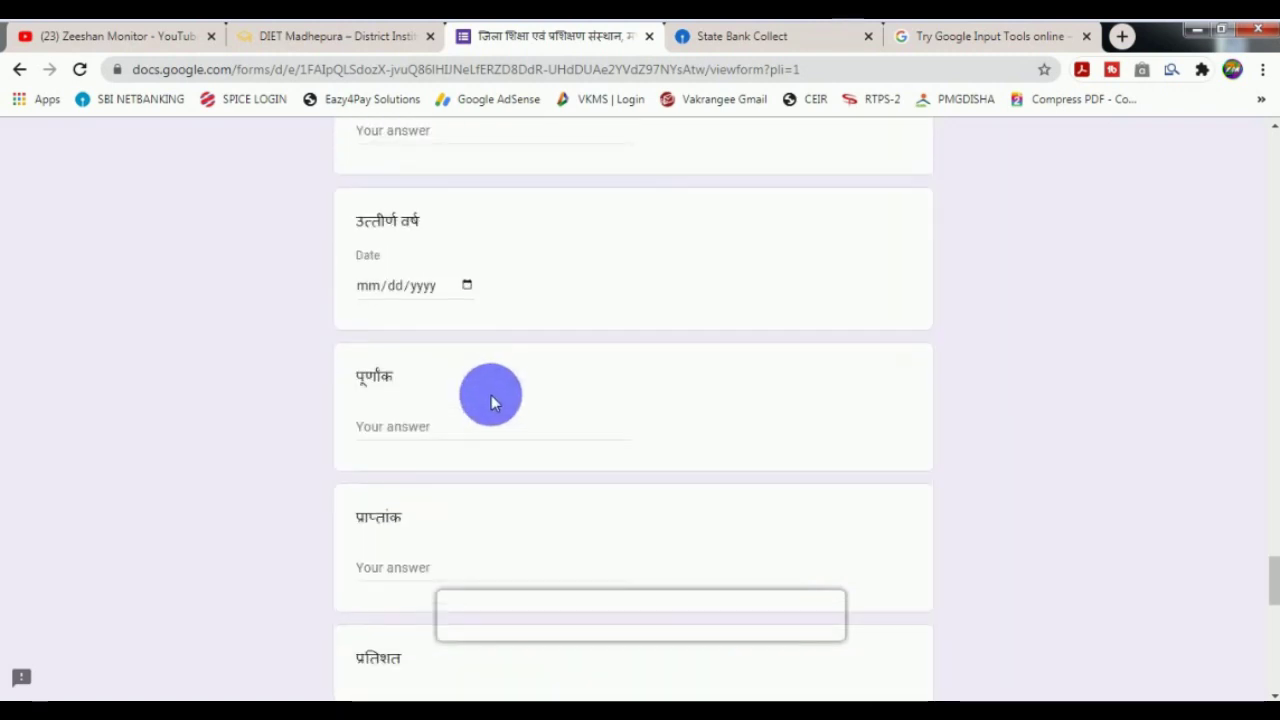
scroll(491, 401, "down", 2)
scroll(491, 401, "down", 1)
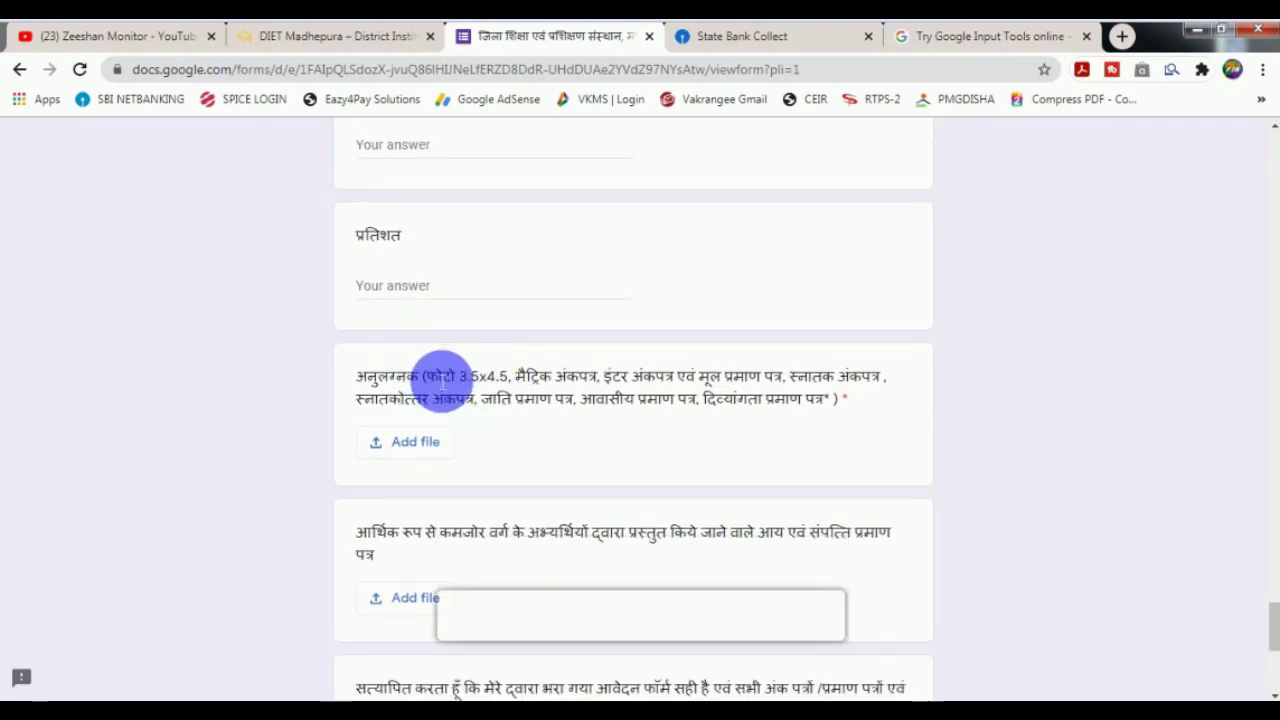
Highlight the photo size and marksheet requirements, then add a file to the अनुलग्नक question.
left_click_drag(441, 382, 558, 385)
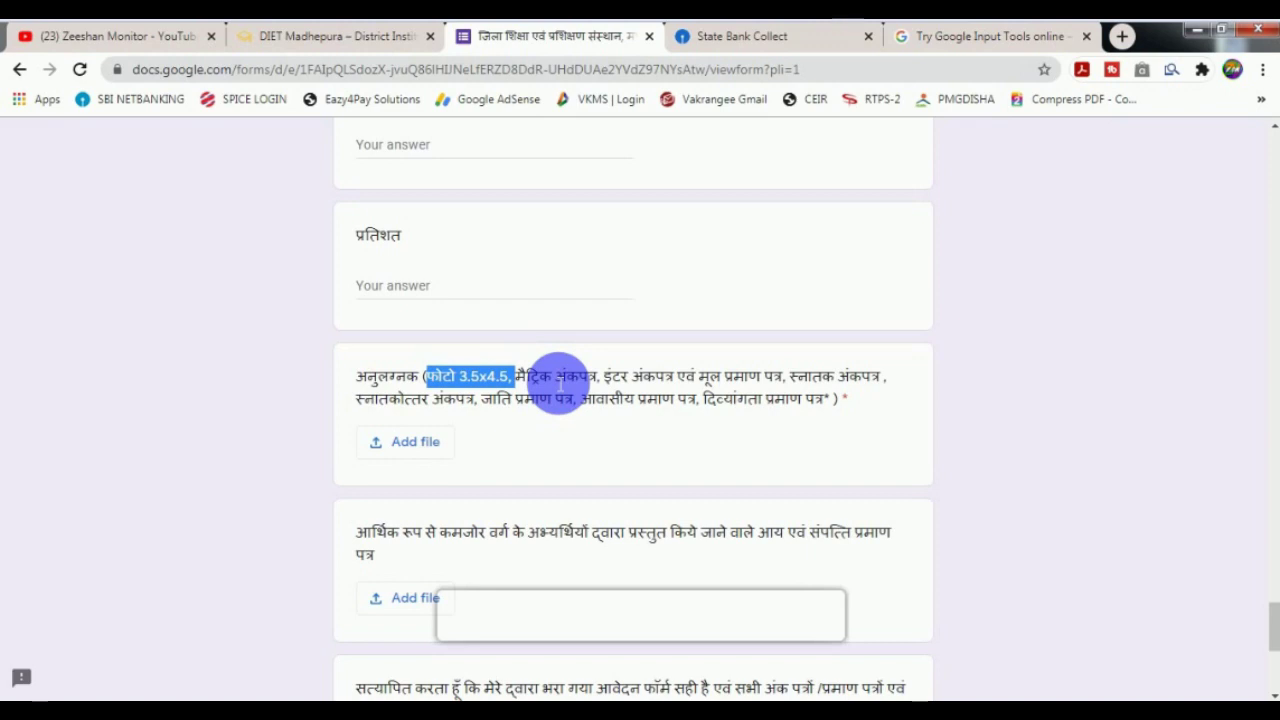
left_click_drag(560, 380, 674, 382)
left_click(390, 447)
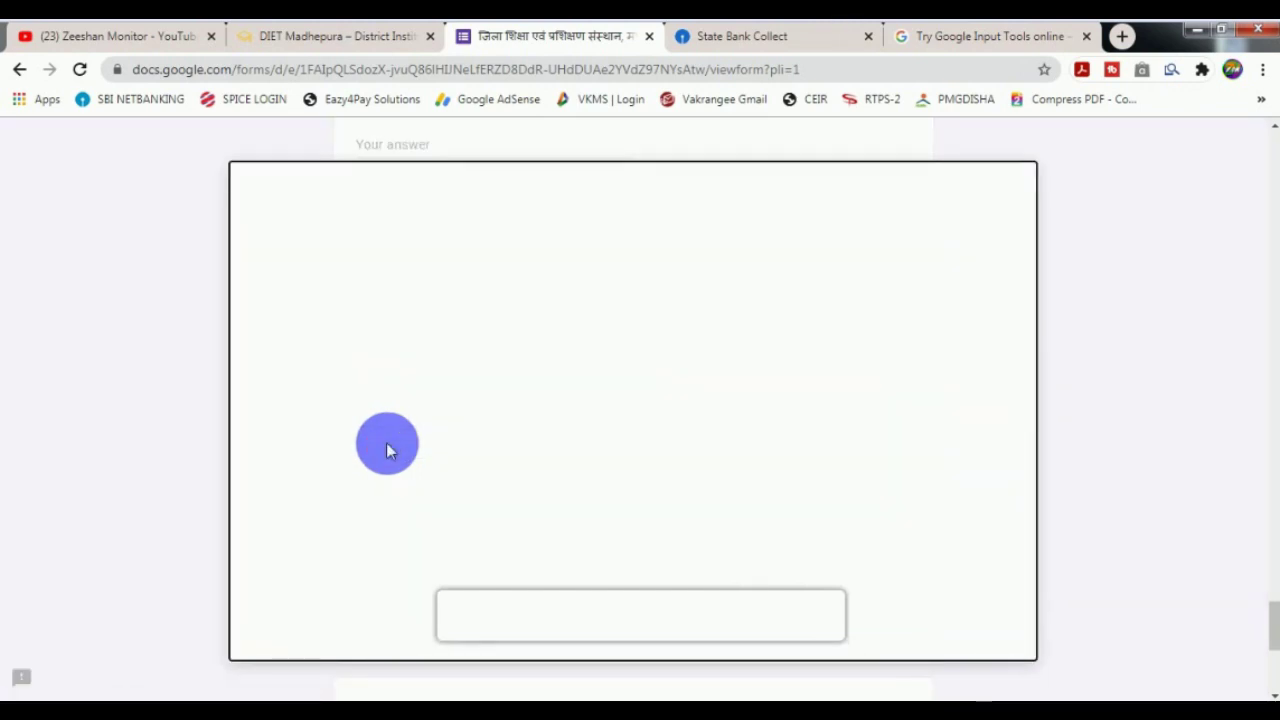
Choose the PHOTO, 10th, 12th and caste images from the device and confirm them.
left_click(631, 438)
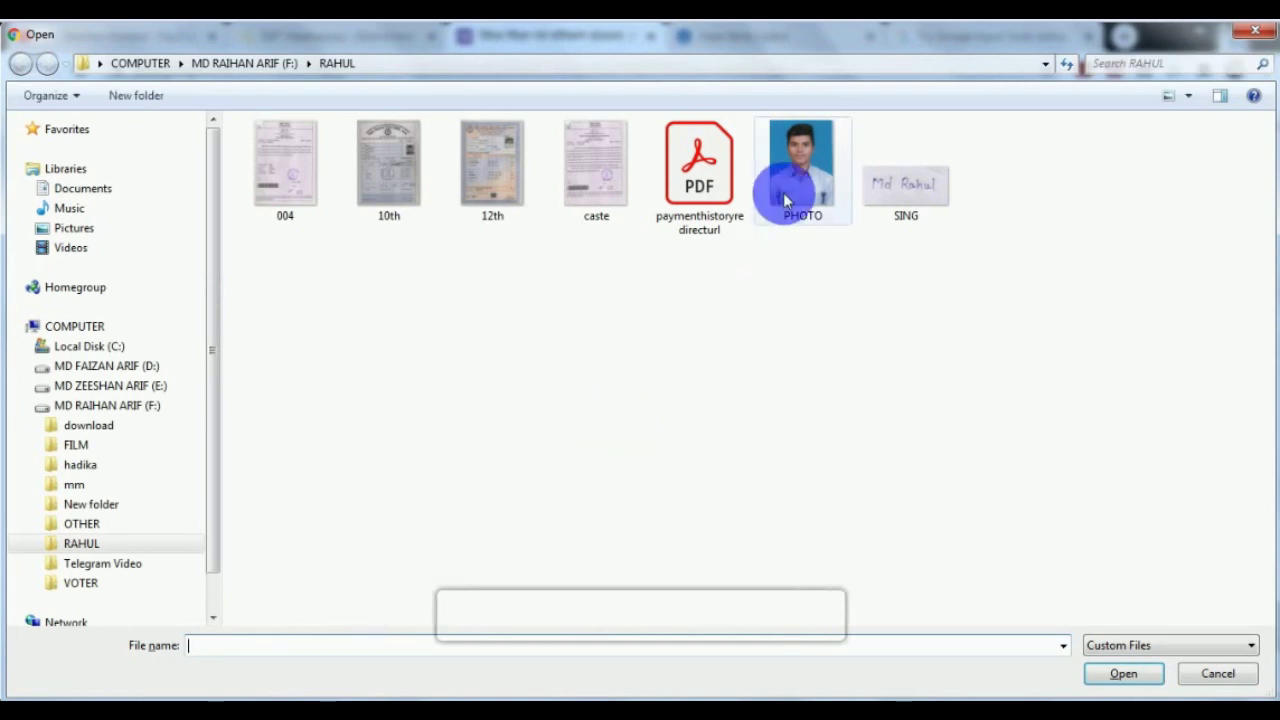
left_click(787, 188)
left_click(386, 201, "ctrl")
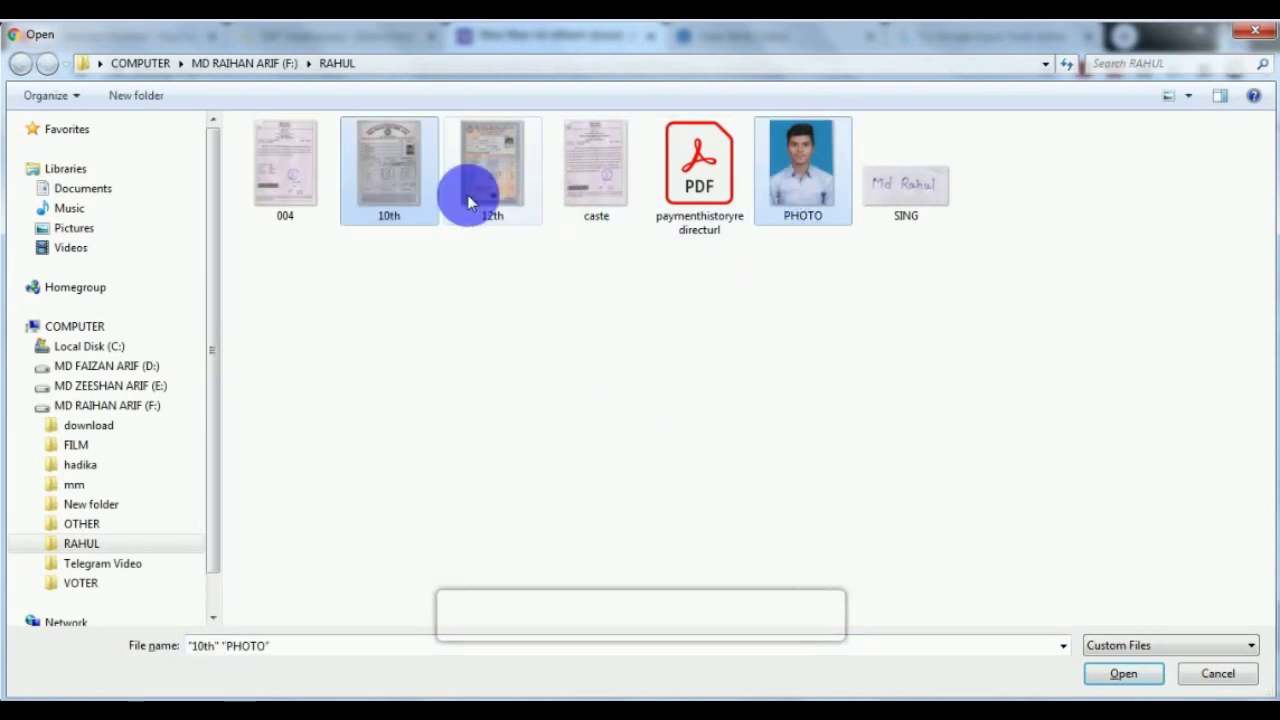
left_click(494, 196, "ctrl")
left_click(603, 186, "ctrl")
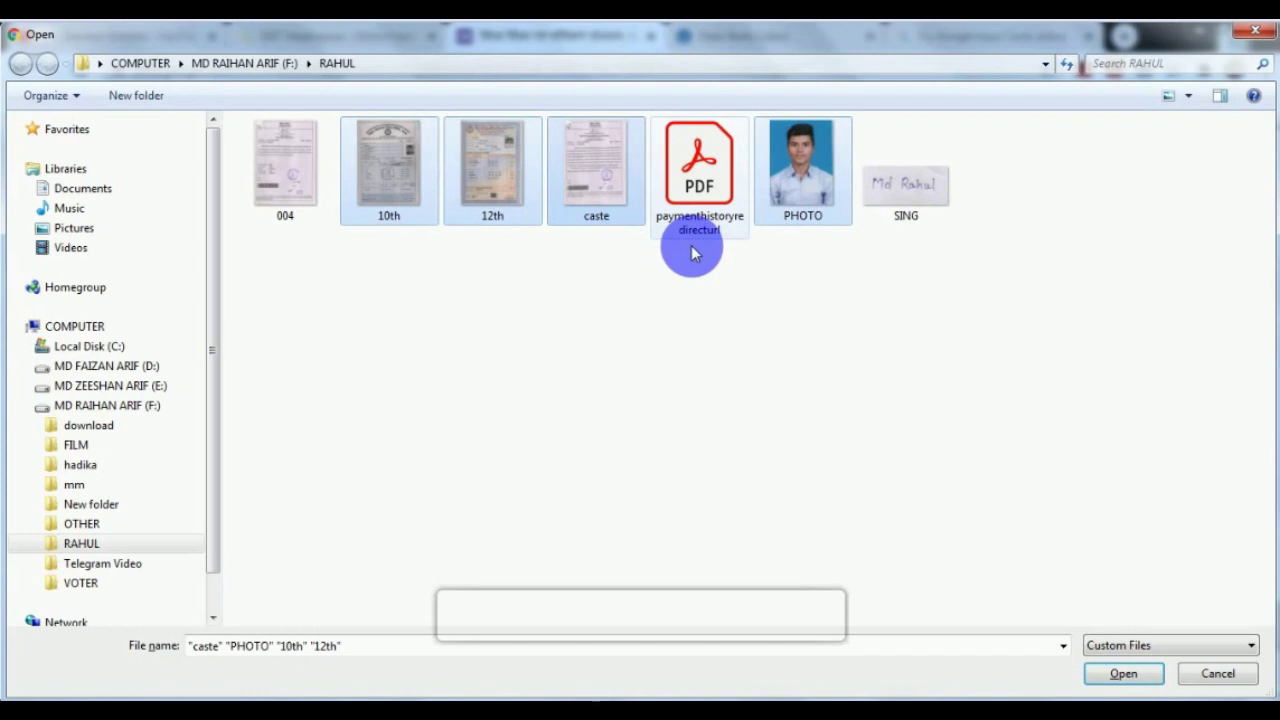
left_click(1122, 673)
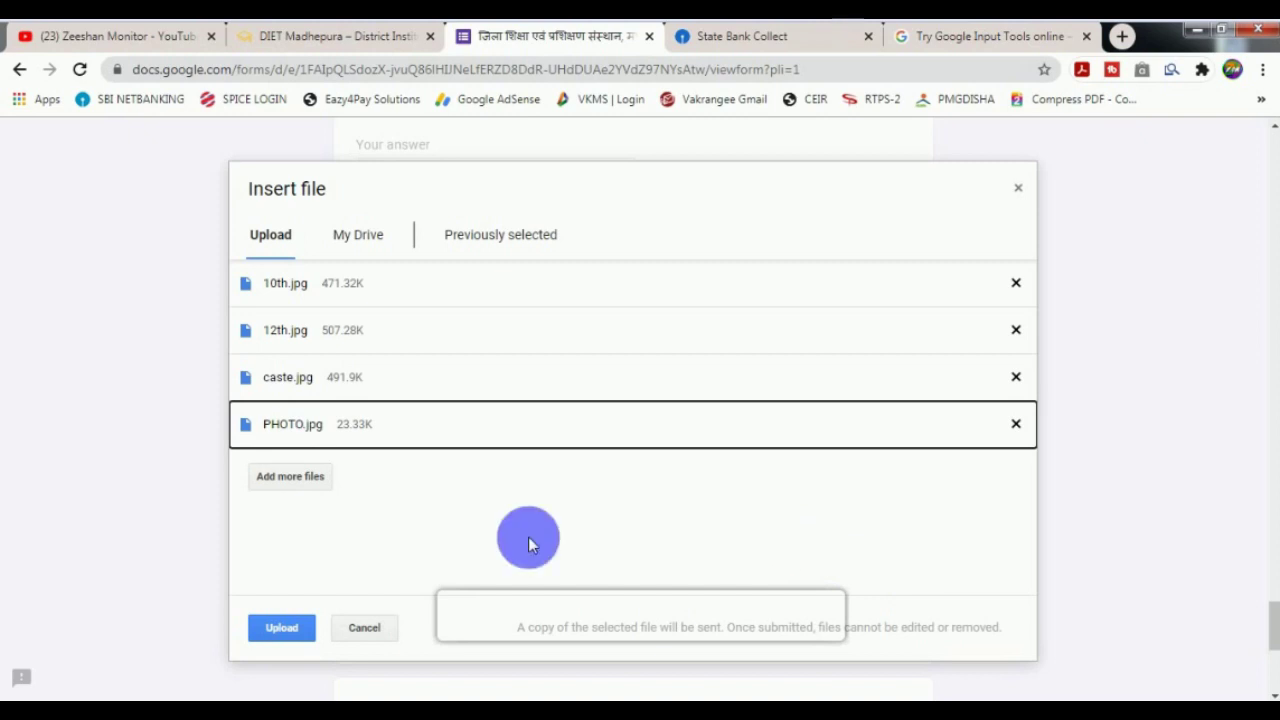
Upload 10th.jpg, 12th.jpg, caste.jpg and PHOTO.jpg to the attachments question.
left_click(280, 628)
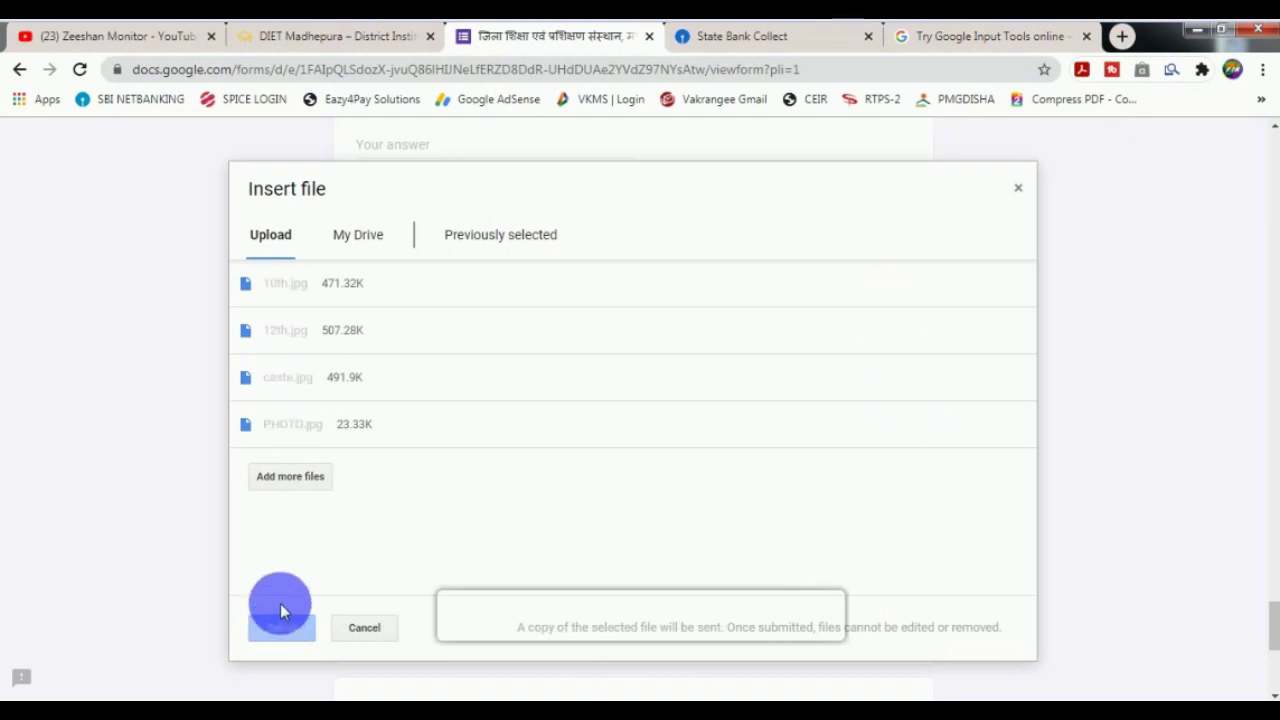
scroll(360, 550, "down", 2)
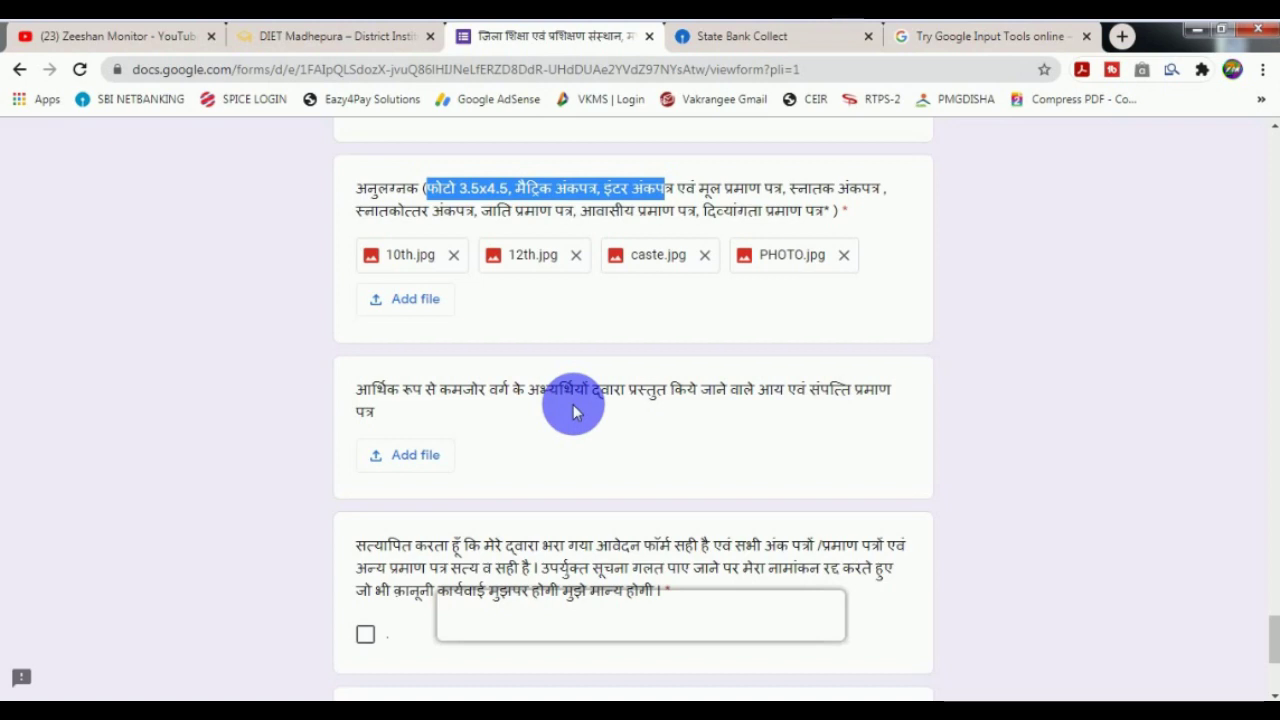
Tick both declaration checkboxes and submit the D.El.Ed application.
scroll(573, 412, "down", 1)
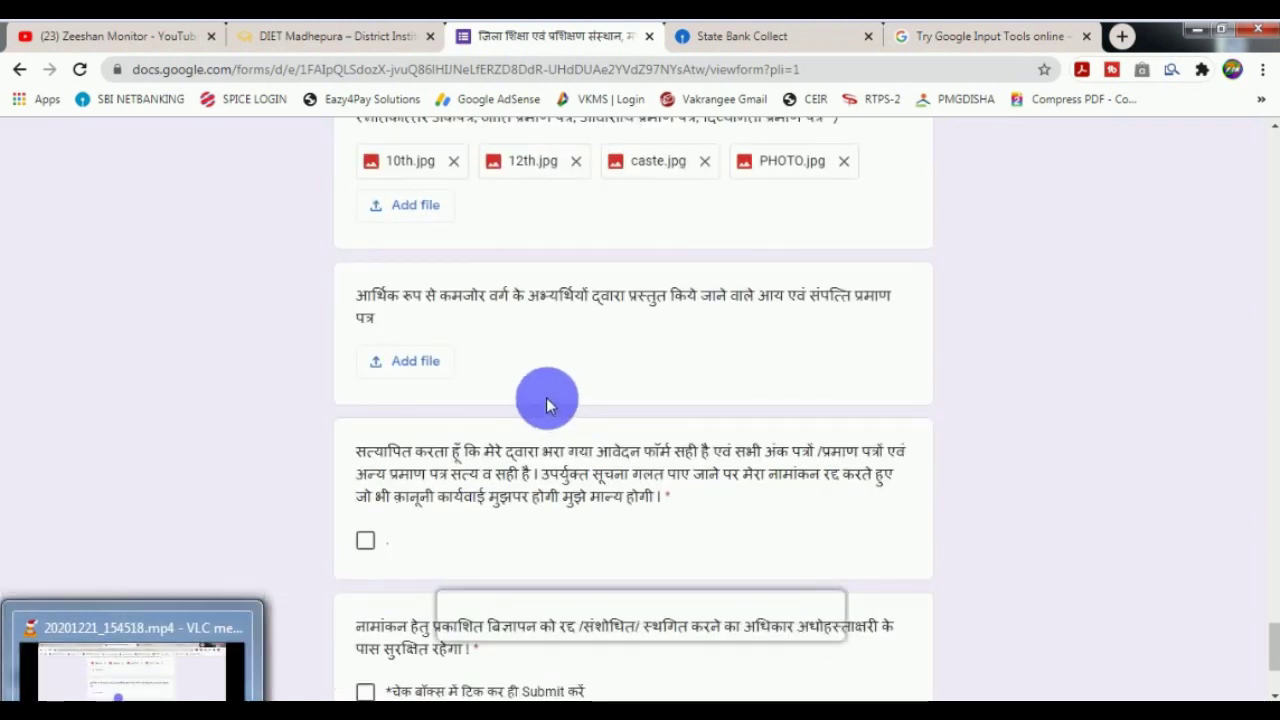
scroll(523, 388, "down", 1)
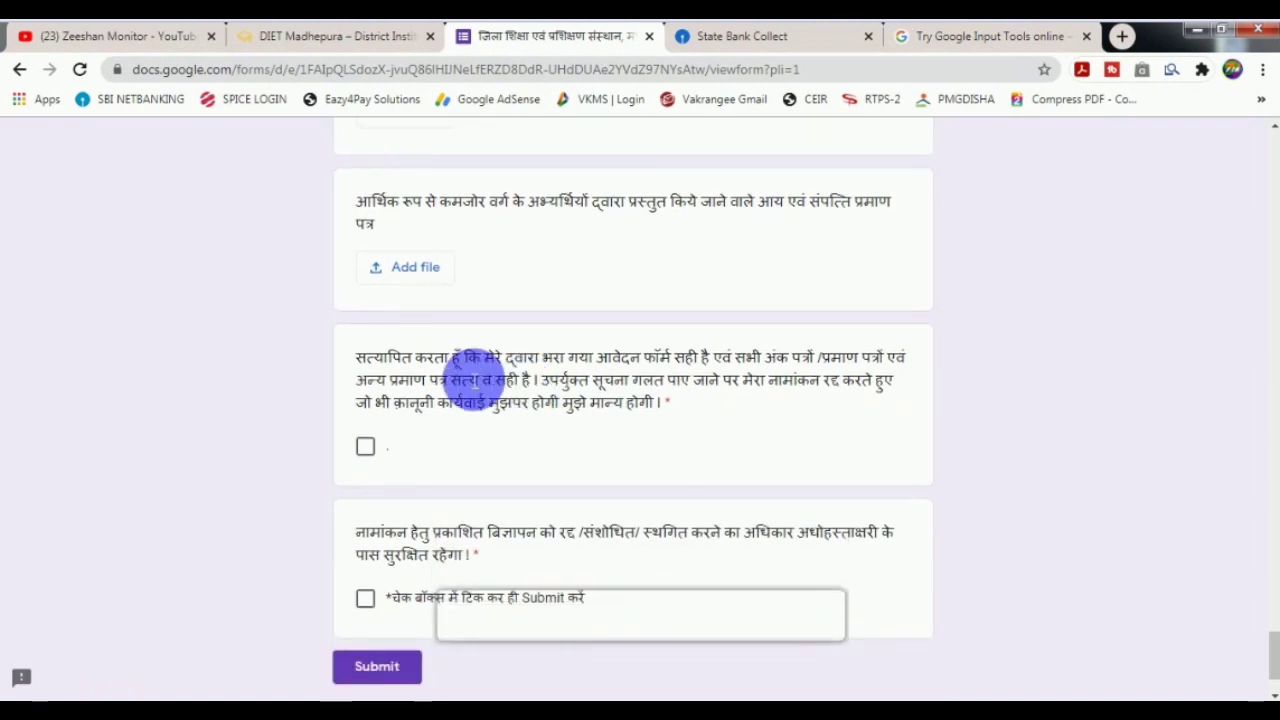
scroll(471, 378, "up", 2)
scroll(471, 376, "up", 1)
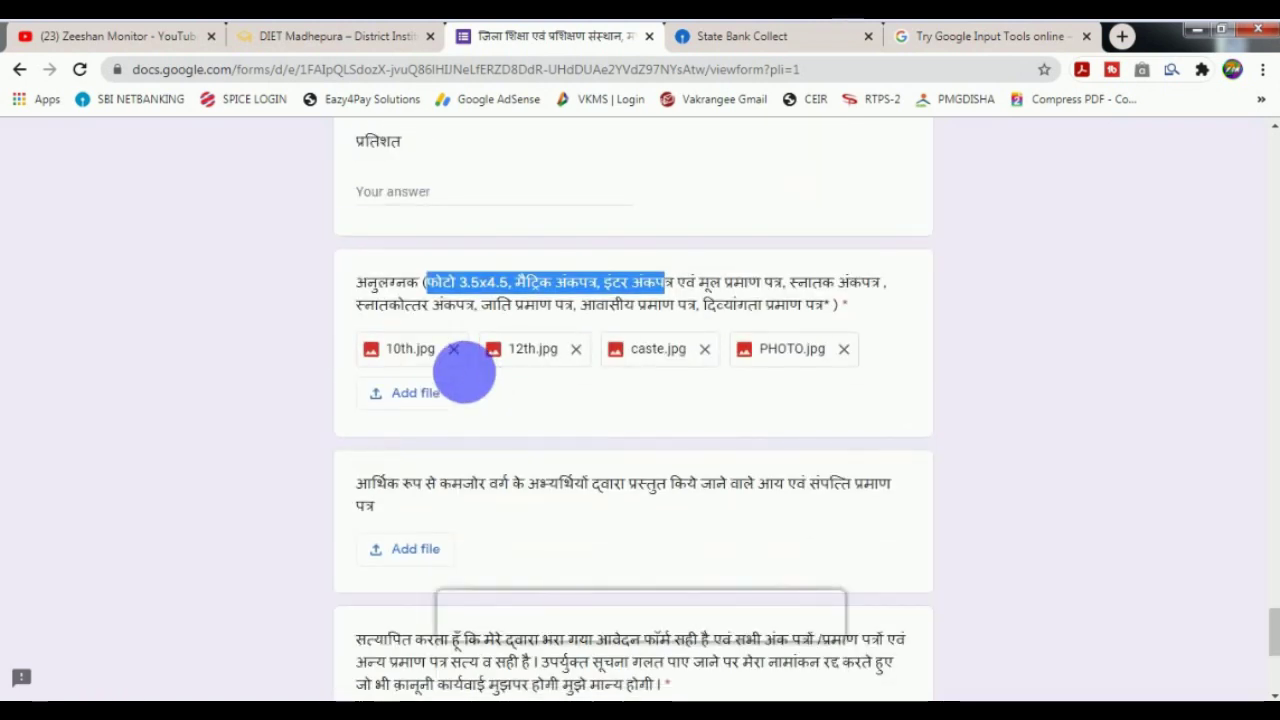
scroll(457, 371, "down", 3)
left_click(372, 448)
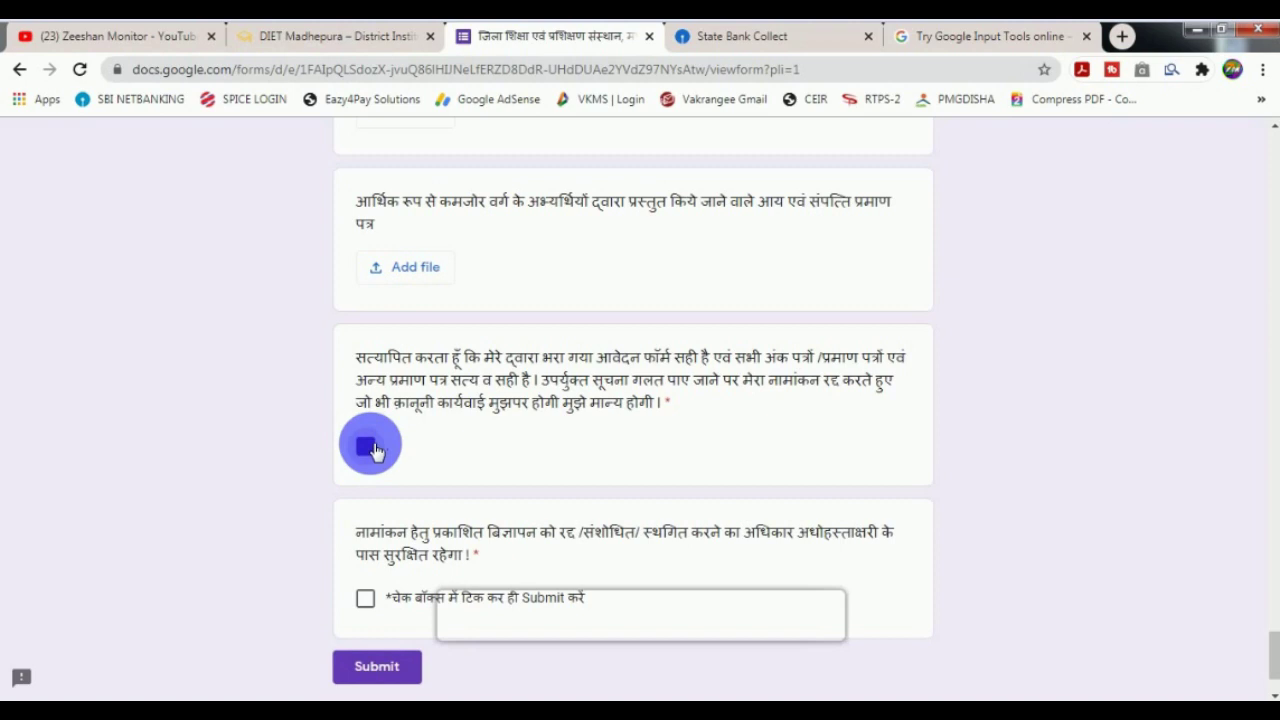
left_click(368, 602)
scroll(368, 605, "down", 1)
left_click(374, 558)
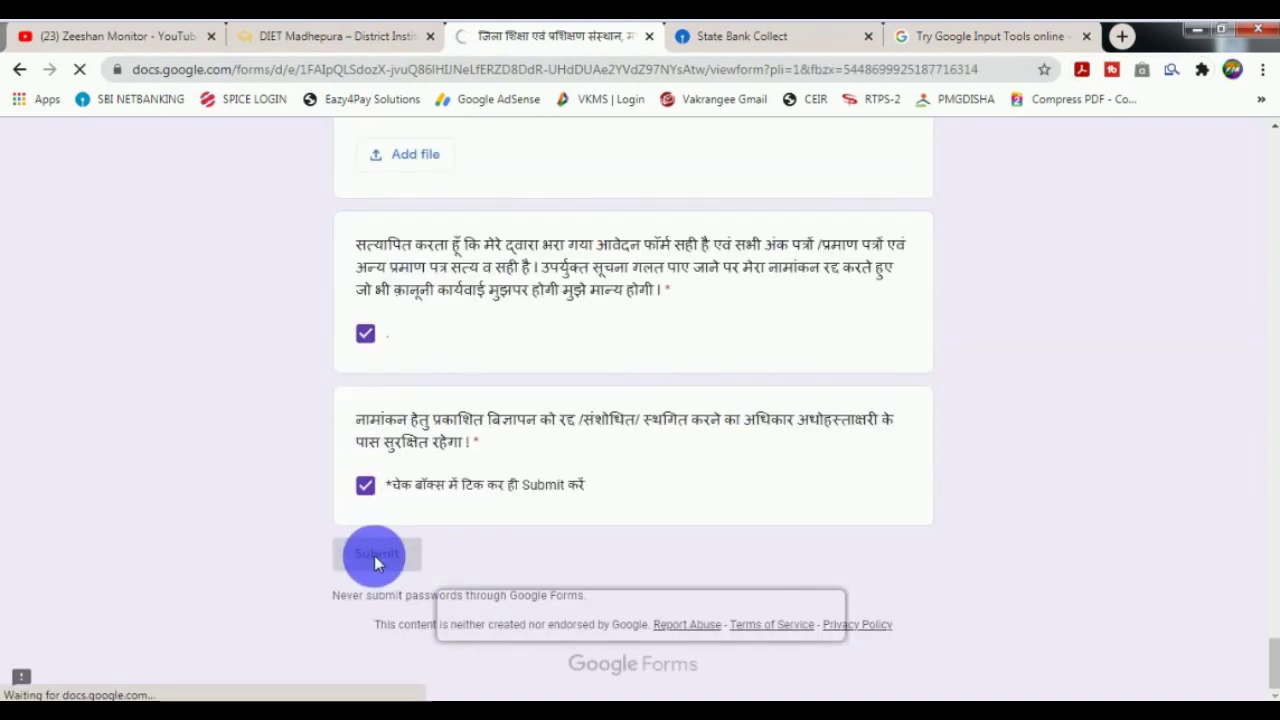